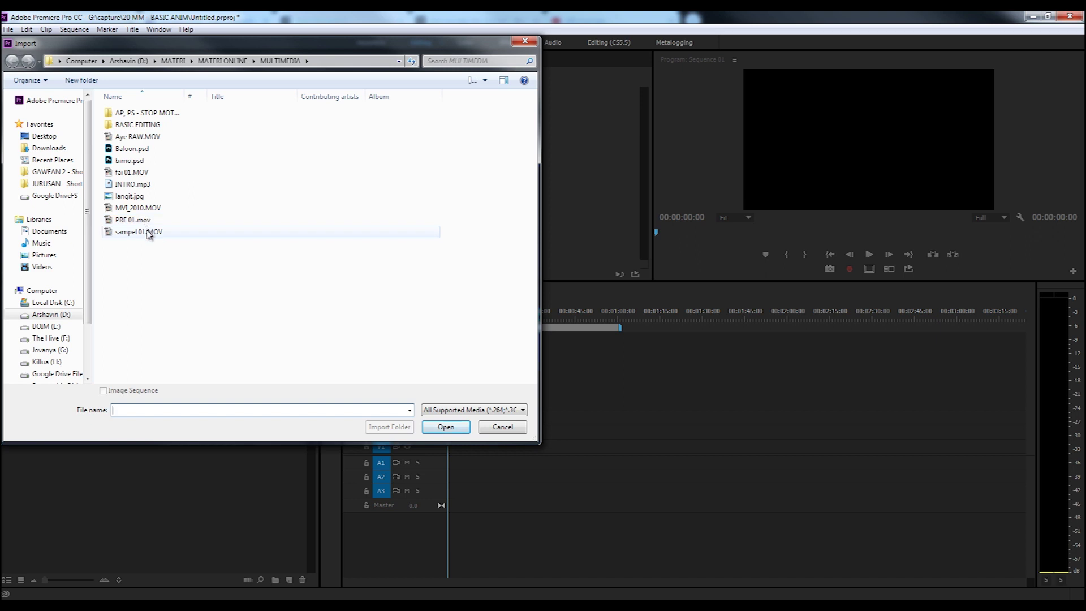
Import PRE 01.mov and langit.jpg from the MULTIMEDIA folder into the project
{"action": "left_click", "coordinate": [141, 221]}
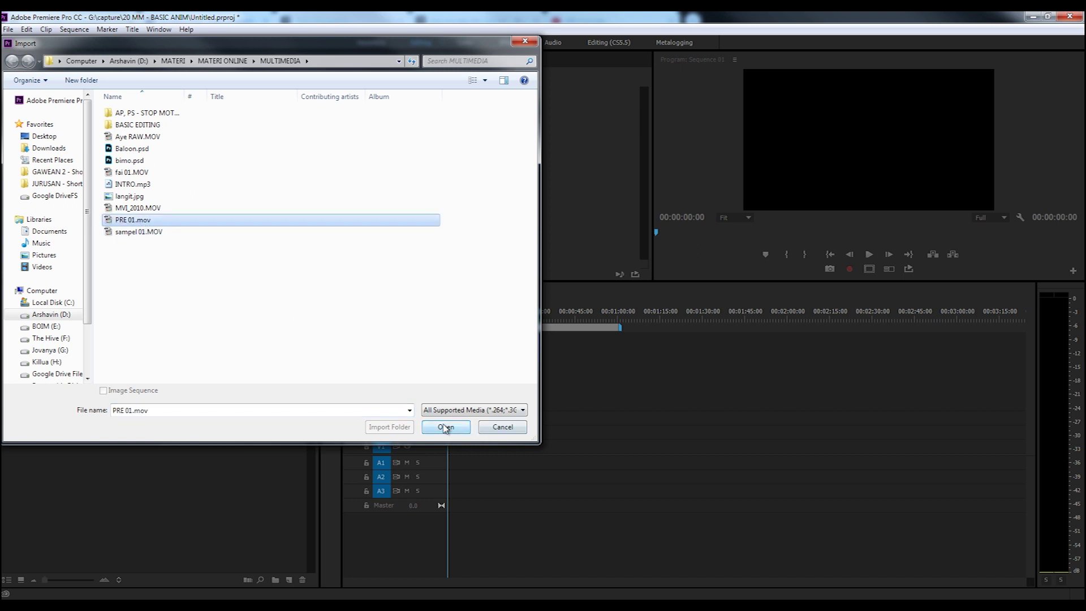
{"action": "left_click", "coordinate": [136, 198], "text": "ctrl"}
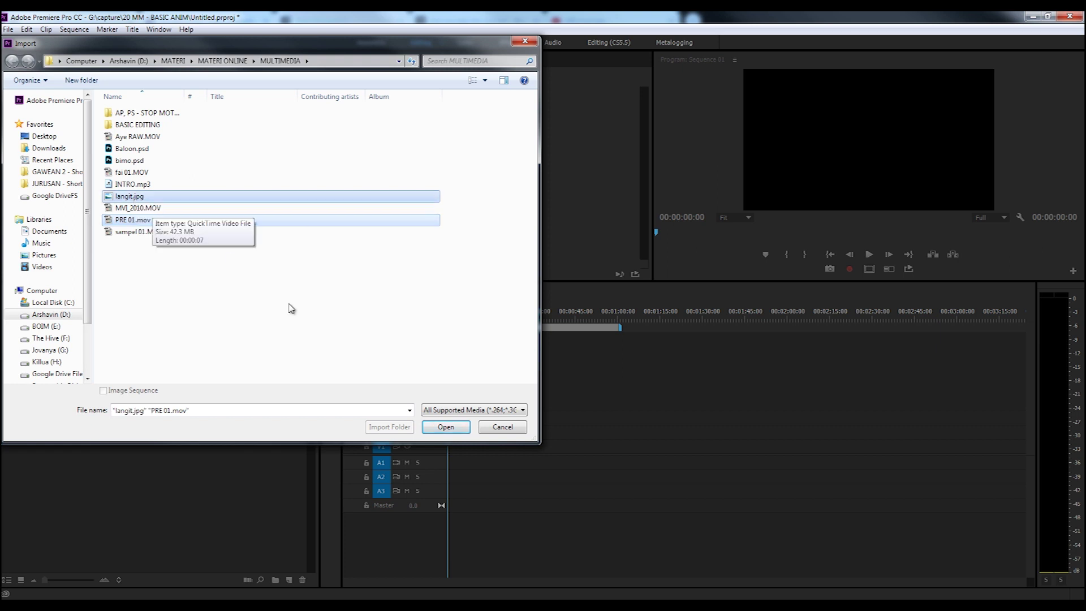
{"action": "left_click", "coordinate": [446, 427]}
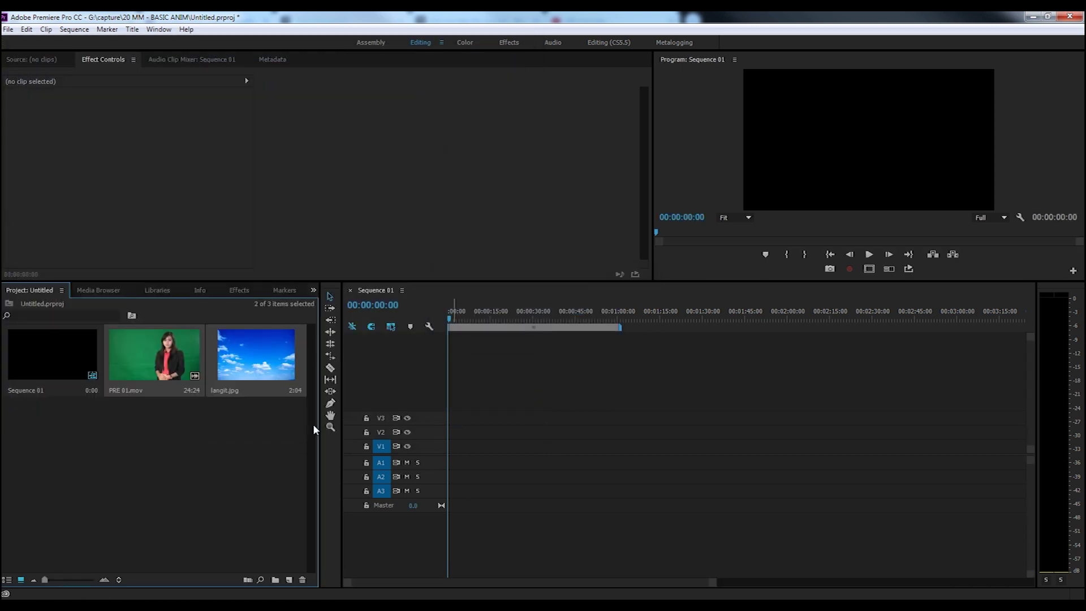
Open PRE 01.mov in the source monitor and scrub through the green-screen footage
{"action": "left_click", "coordinate": [148, 371]}
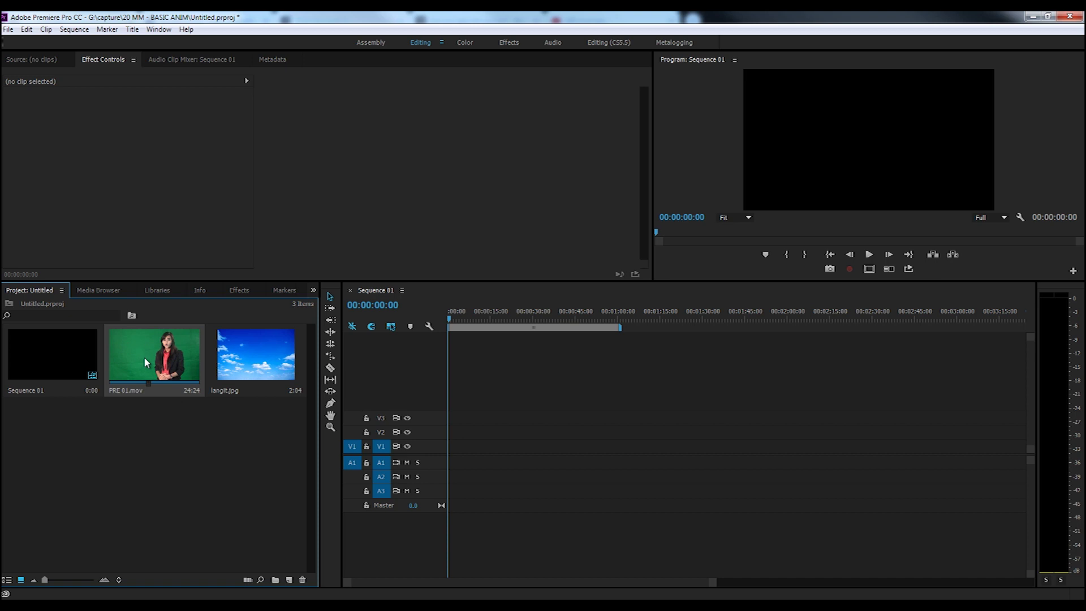
{"action": "double_click", "coordinate": [144, 356]}
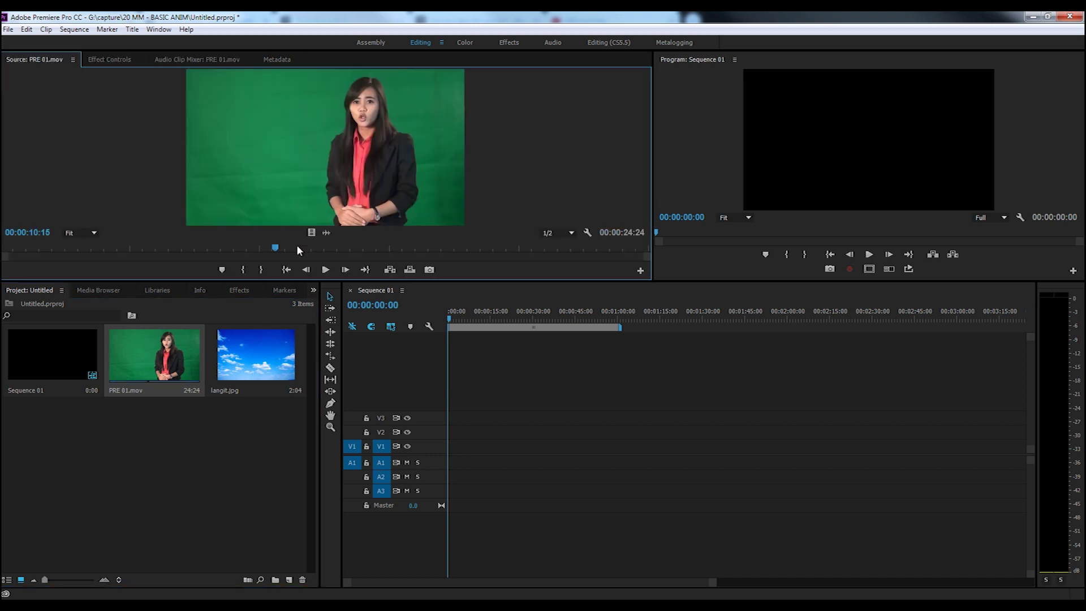
{"action": "left_click_drag", "start_coordinate": [276, 247], "coordinate": [239, 247]}
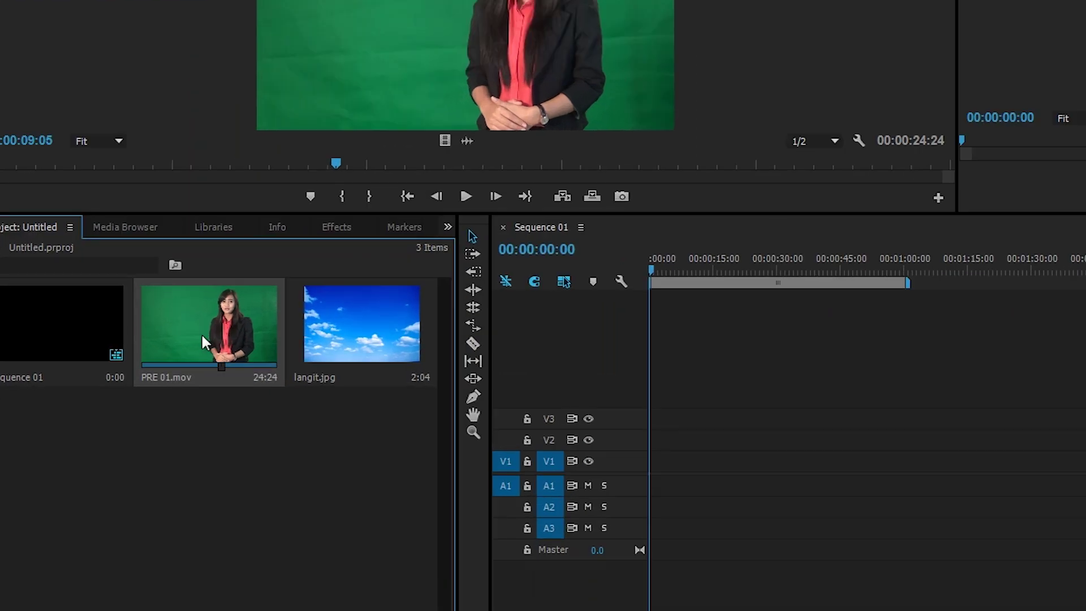
Place PRE 01.mov on V2 and langit.jpg on V1 at the sequence start, extending the image to the video clip's end
{"action": "left_click_drag", "start_coordinate": [201, 332], "coordinate": [651, 447]}
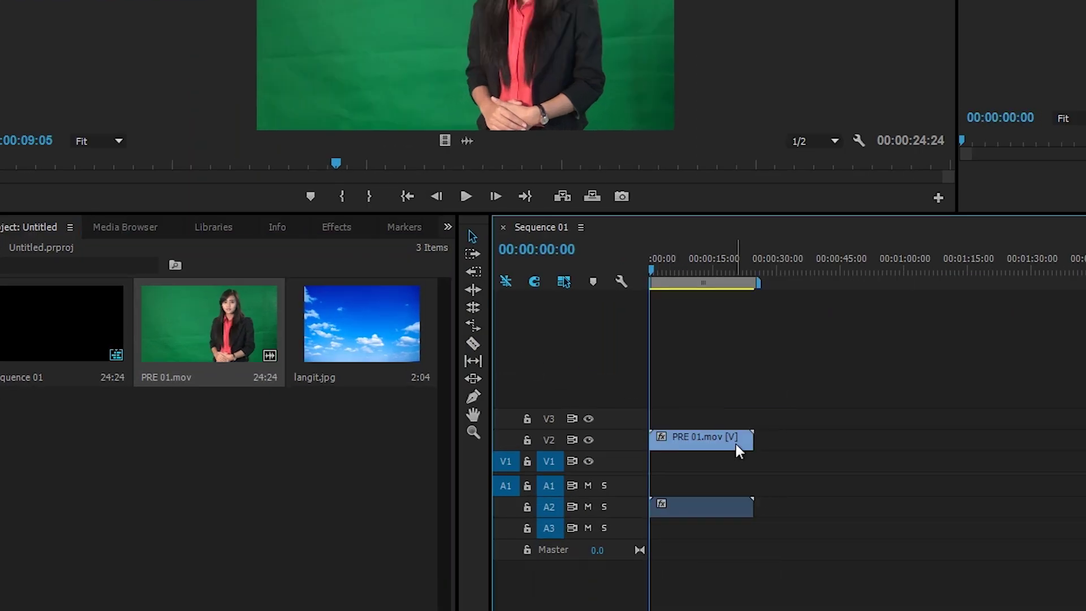
{"action": "left_click_drag", "start_coordinate": [337, 340], "coordinate": [650, 468]}
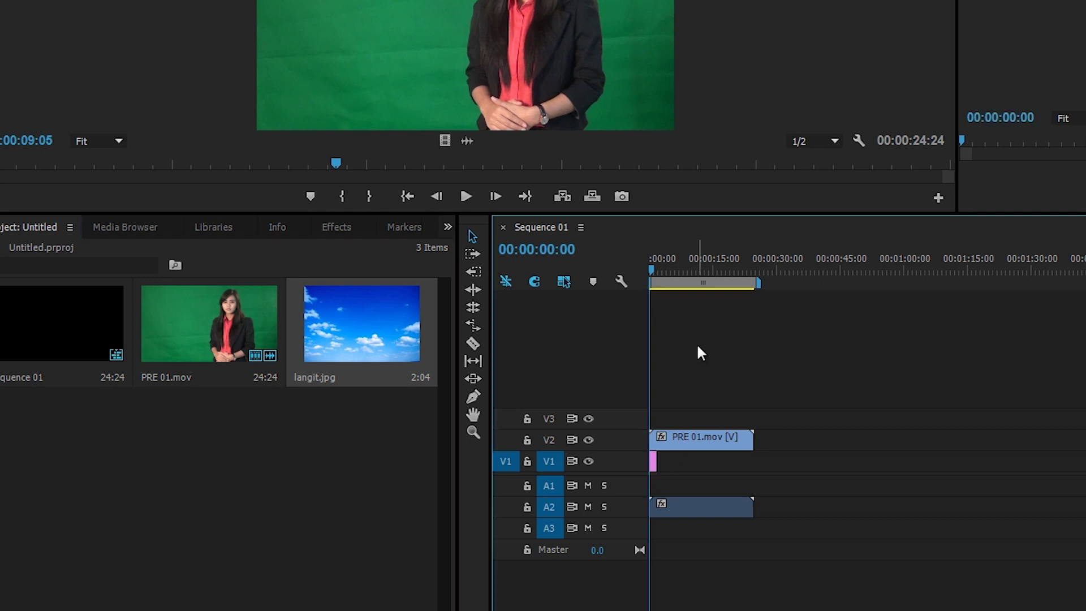
{"action": "key", "text": "equal"}
{"action": "key", "text": "equal"}
{"action": "mouse_move", "coordinate": [1069, 461]}
{"action": "left_mouse_down"}
{"action": "mouse_move", "coordinate": [673, 463]}
{"action": "mouse_move", "coordinate": [1069, 475]}
{"action": "left_mouse_up"}
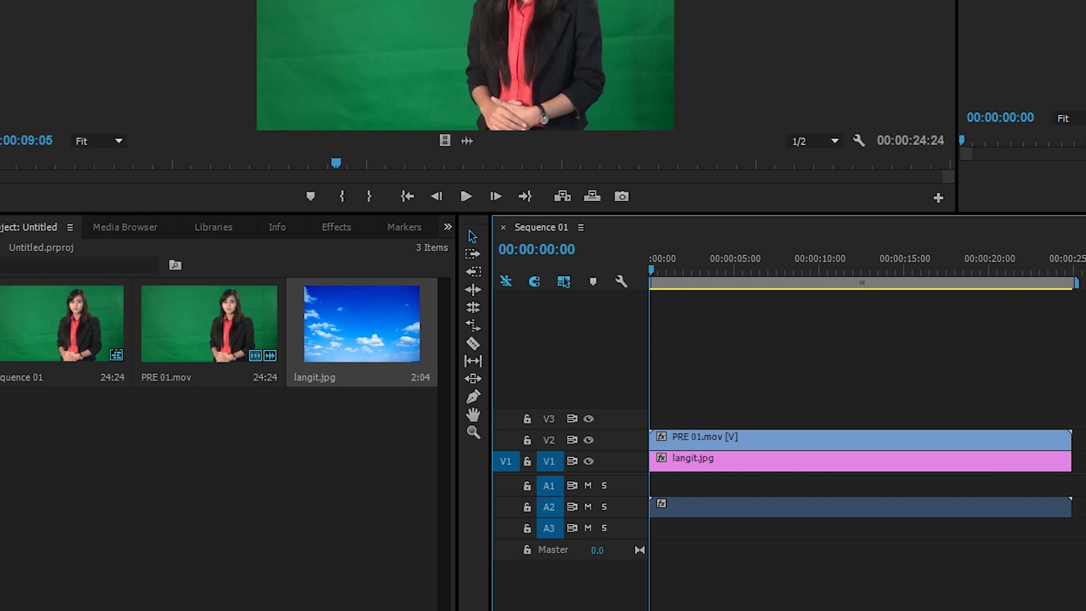
{"action": "left_click", "coordinate": [303, 467]}
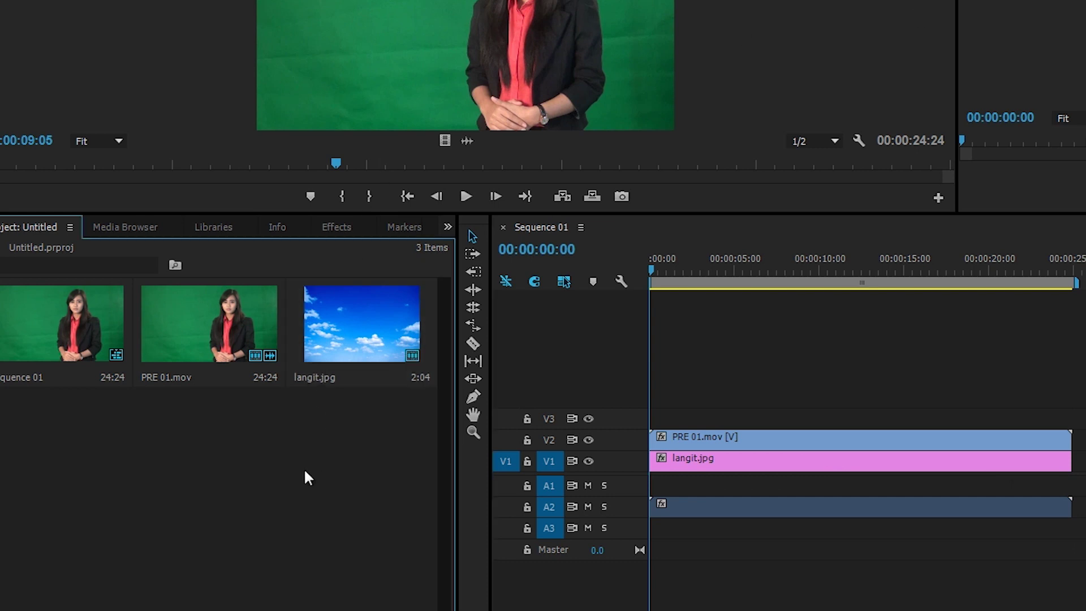
Apply the Ultra Key effect from the Keying video effects to the PRE 01.mov clip on V2
{"action": "left_click", "coordinate": [336, 227]}
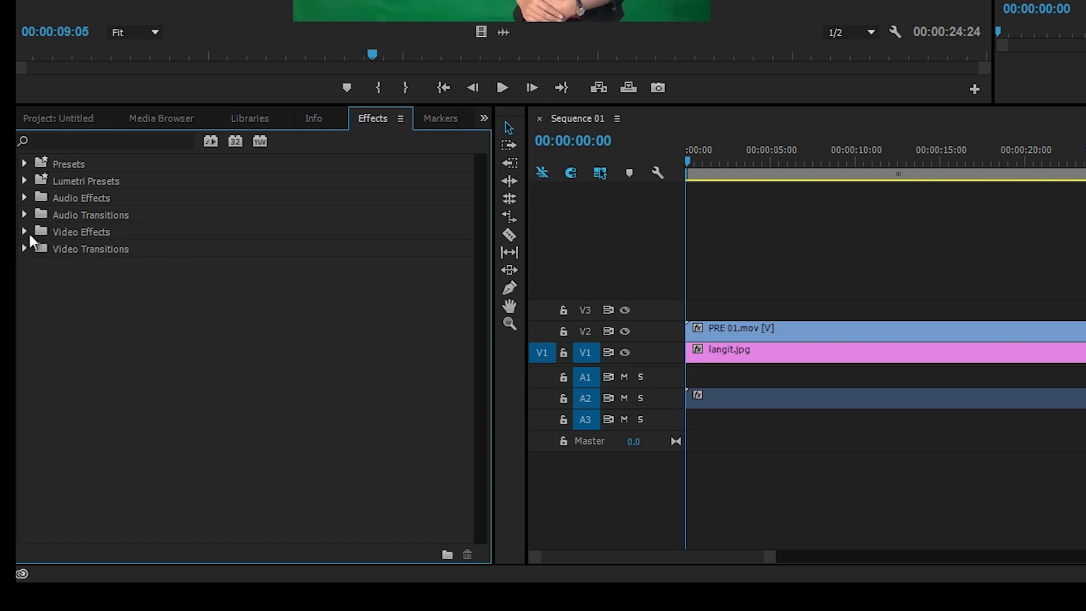
{"action": "left_click", "coordinate": [23, 231]}
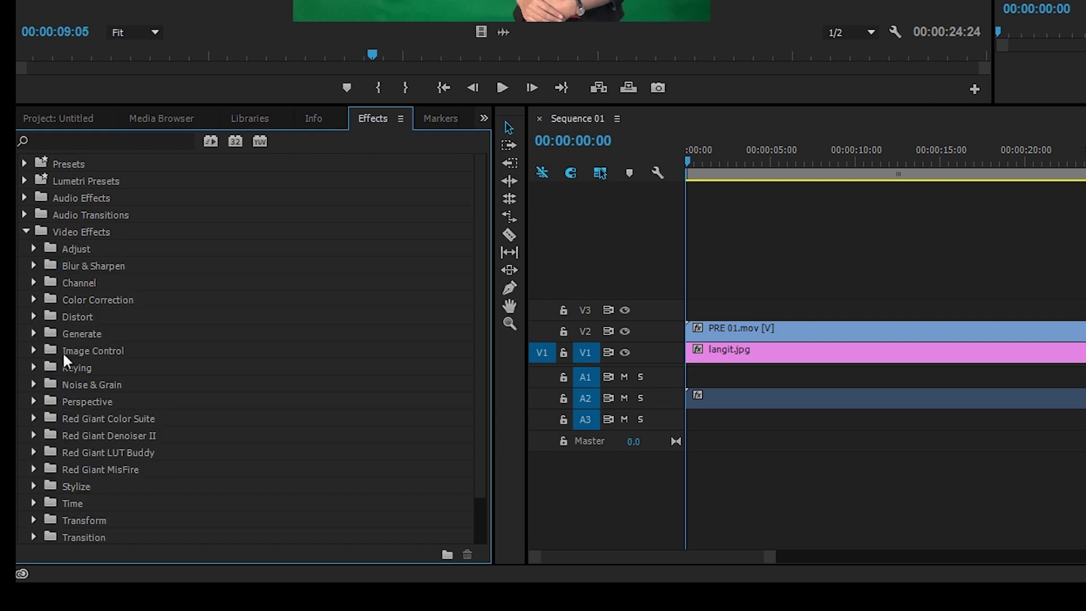
{"action": "scroll", "coordinate": [62, 351], "scroll_direction": "down", "scroll_amount": 1}
{"action": "left_click", "coordinate": [34, 351]}
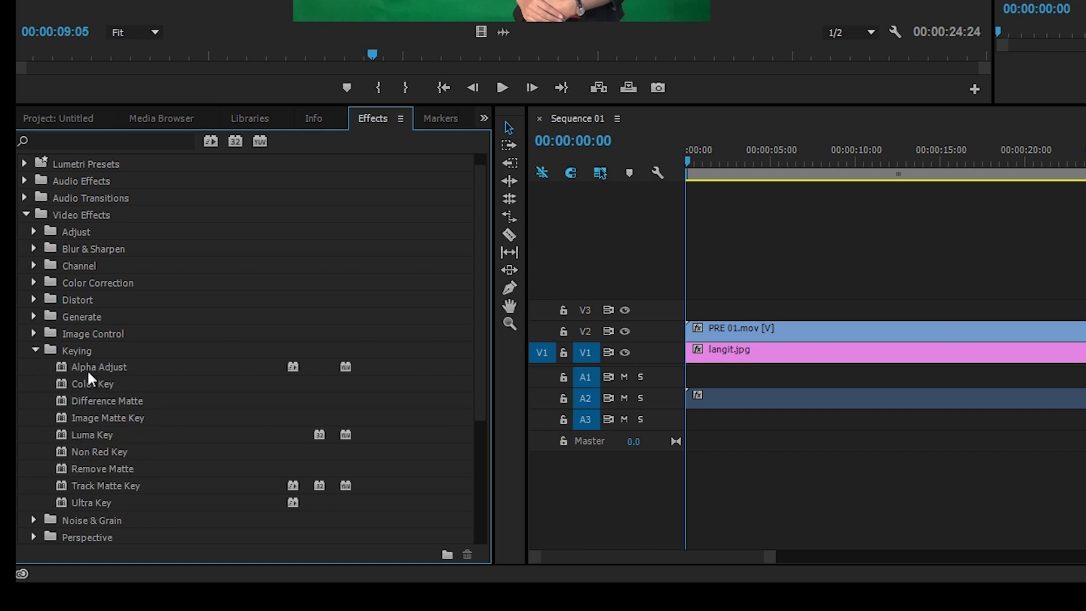
{"action": "left_click", "coordinate": [107, 503]}
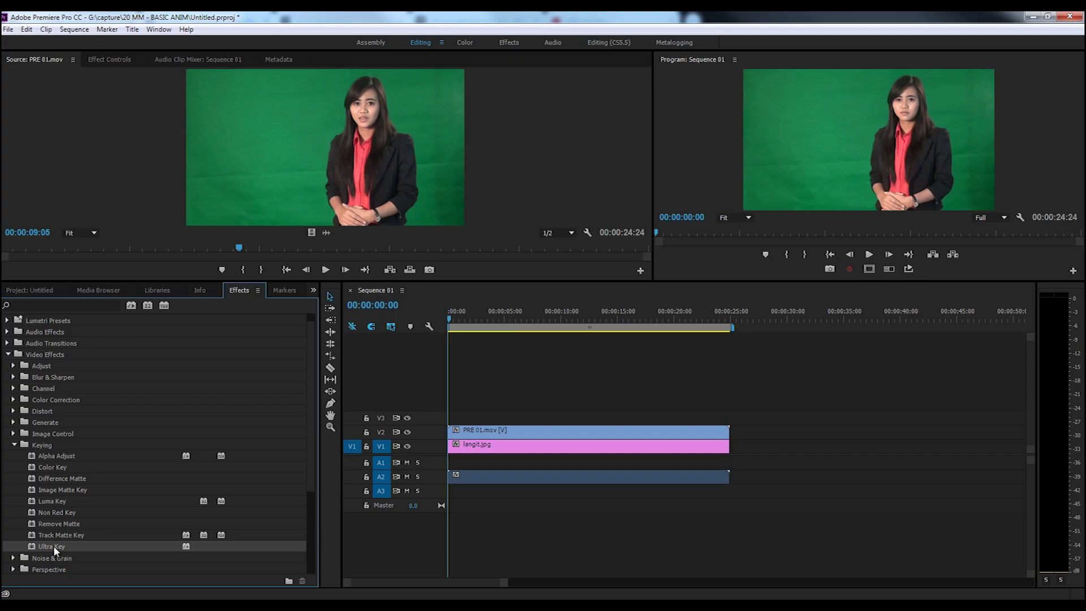
{"action": "left_click_drag", "start_coordinate": [94, 502], "coordinate": [705, 352]}
{"action": "left_click_drag", "start_coordinate": [462, 444], "coordinate": [479, 431]}
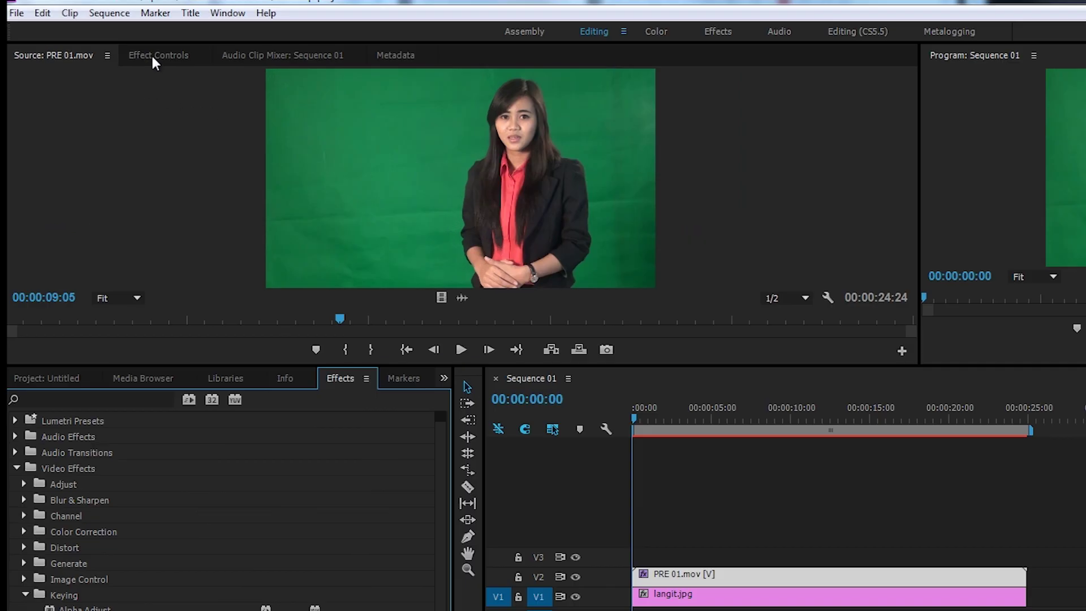
Set the Ultra Key's key color on PRE 01.mov by sampling the green backdrop beside the woman
{"action": "left_click", "coordinate": [106, 59]}
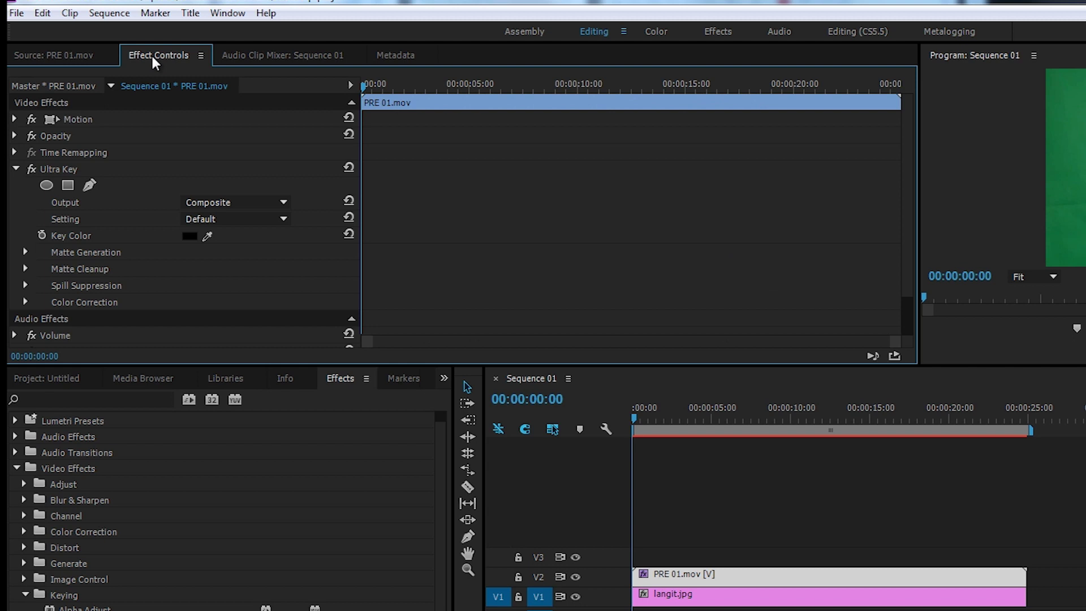
{"action": "left_click", "coordinate": [683, 576]}
{"action": "left_click", "coordinate": [41, 168]}
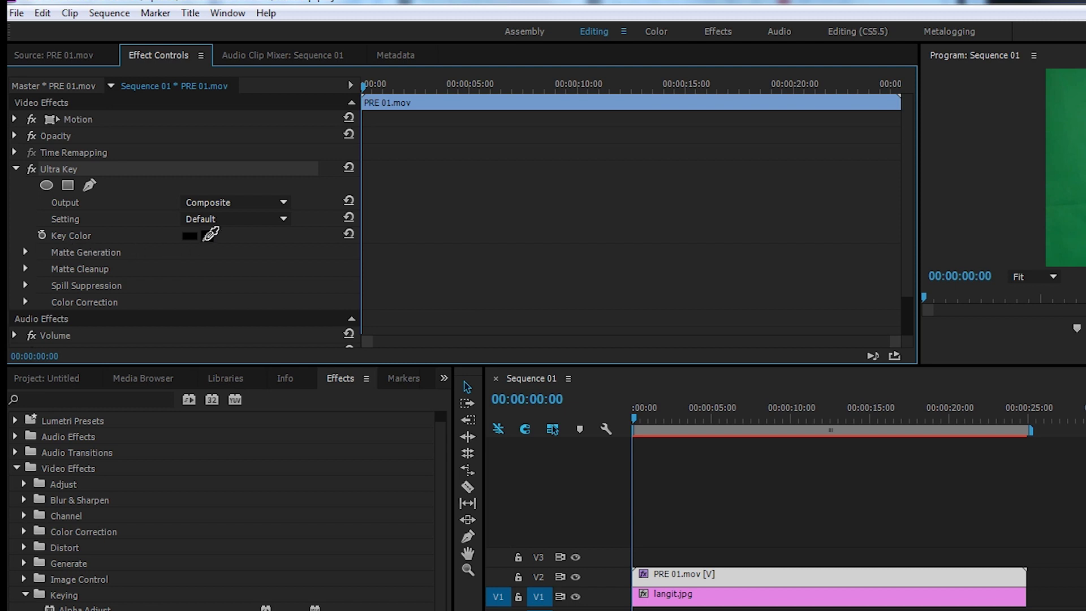
{"action": "left_click", "coordinate": [207, 237]}
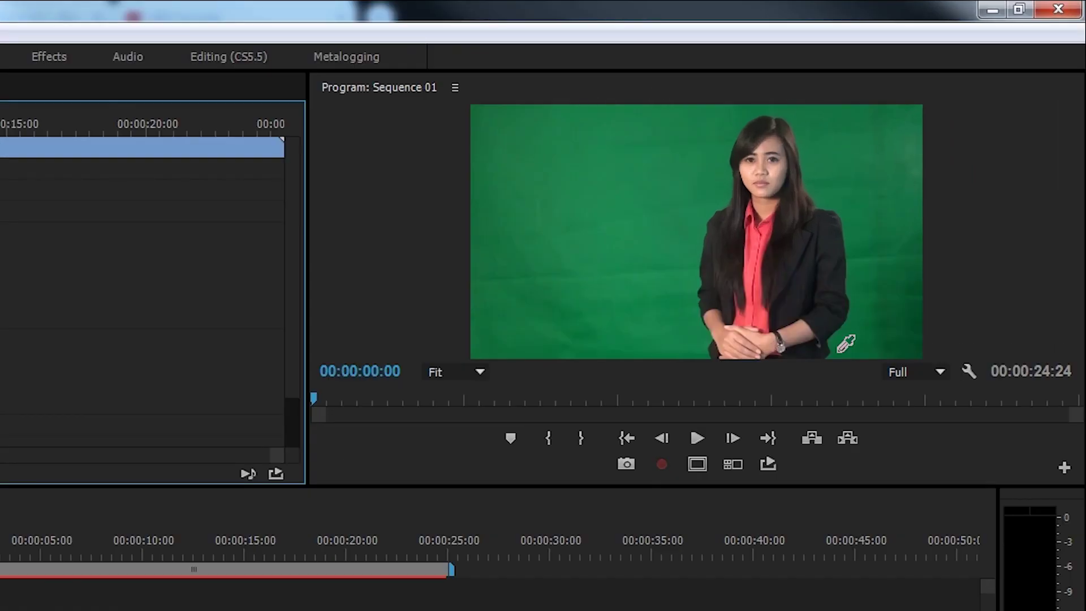
{"action": "left_click", "coordinate": [881, 316]}
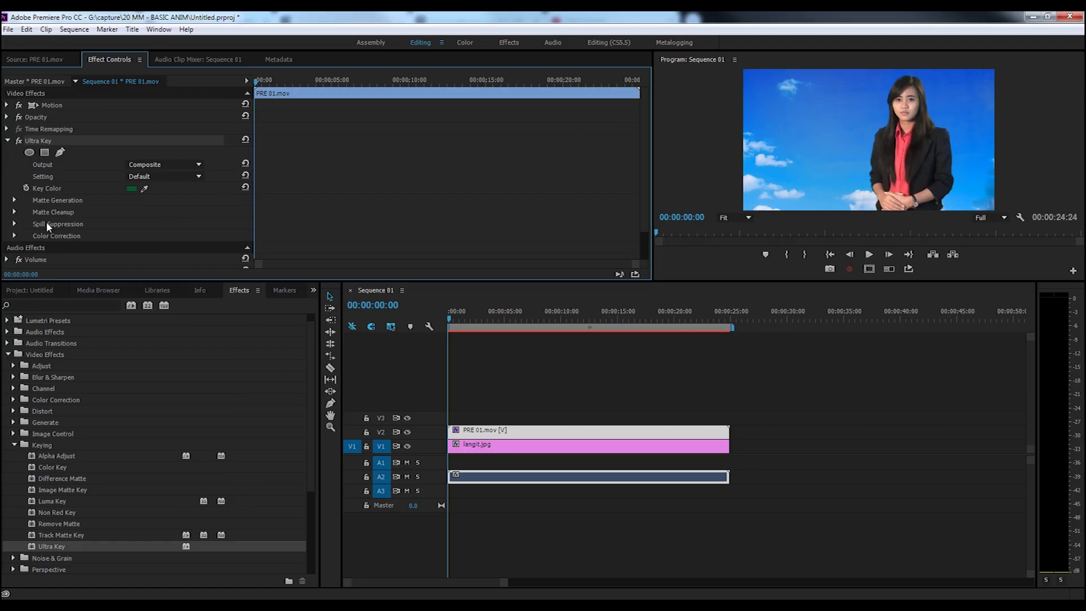
Set the Ultra Key's Matte Generation Pedestal to 100 and preview the keyed footage over the sky
{"action": "left_click", "coordinate": [15, 200]}
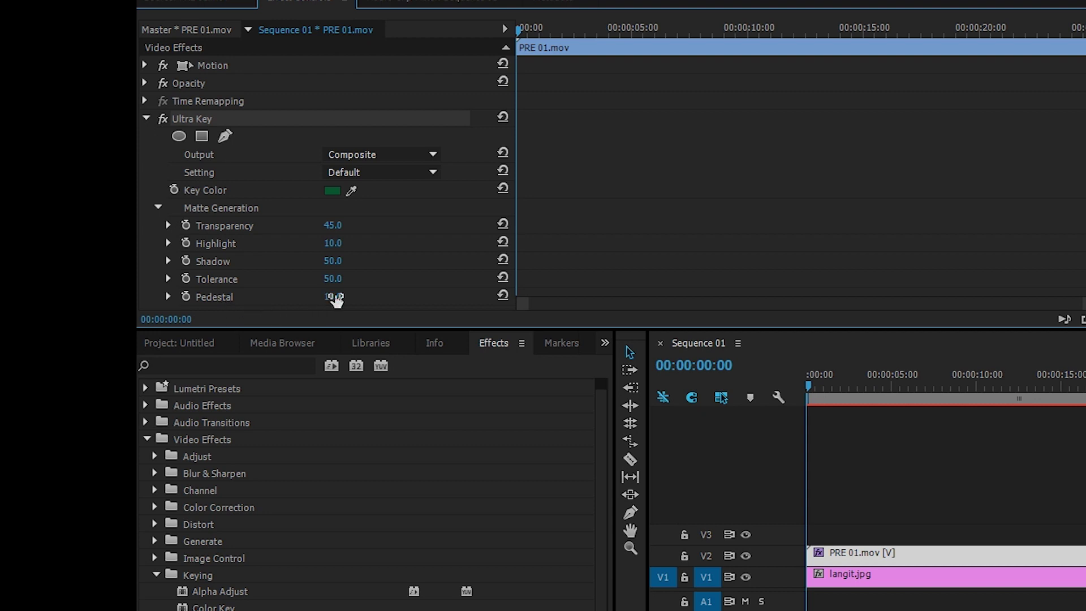
{"action": "left_click_drag", "start_coordinate": [335, 300], "coordinate": [743, 303]}
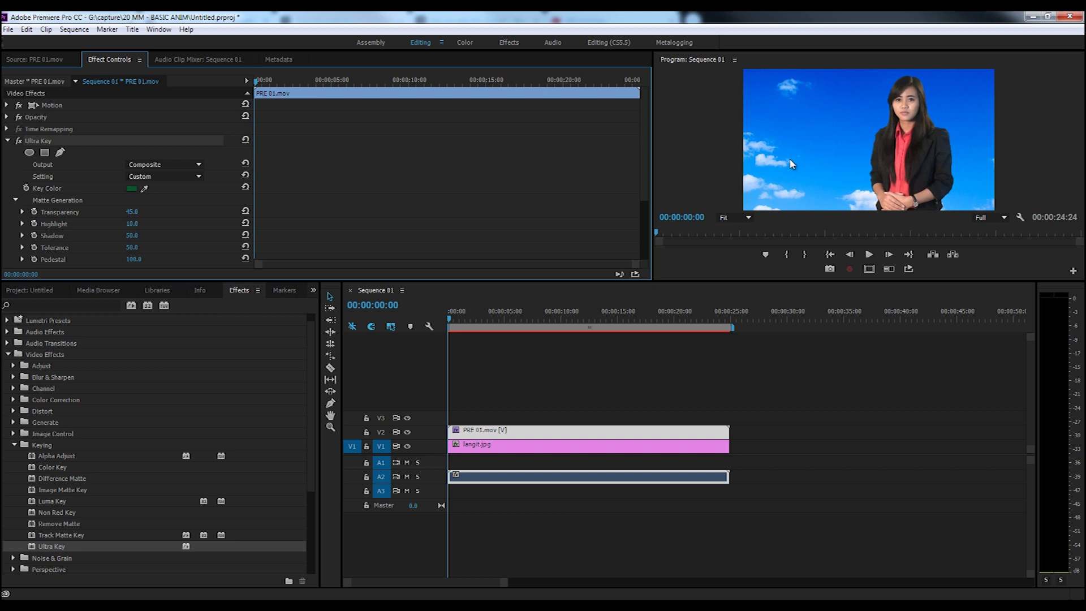
{"action": "key", "text": "grave"}
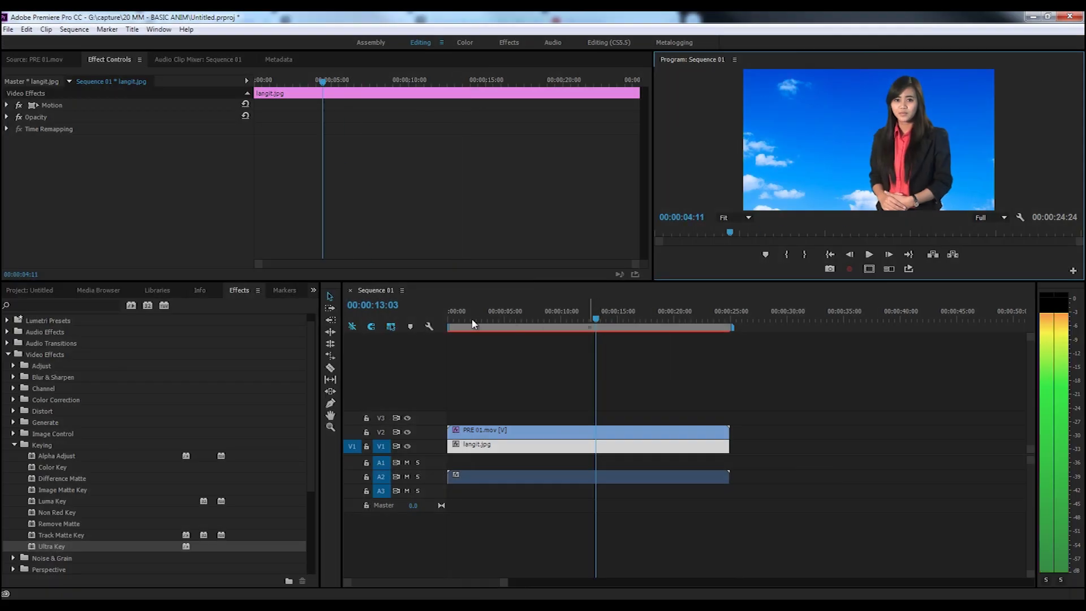
{"action": "left_click", "coordinate": [469, 320]}
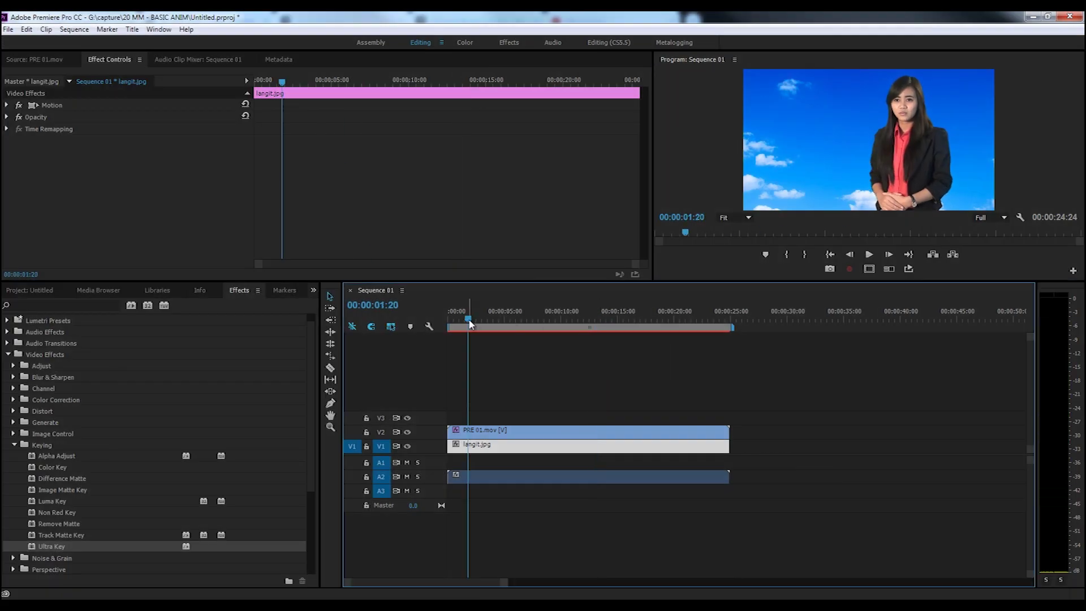
Import fai 01.MOV into the project and review it in the source monitor at about 00:00:04:30
{"action": "left_click", "coordinate": [23, 288]}
{"action": "double_click", "coordinate": [136, 472]}
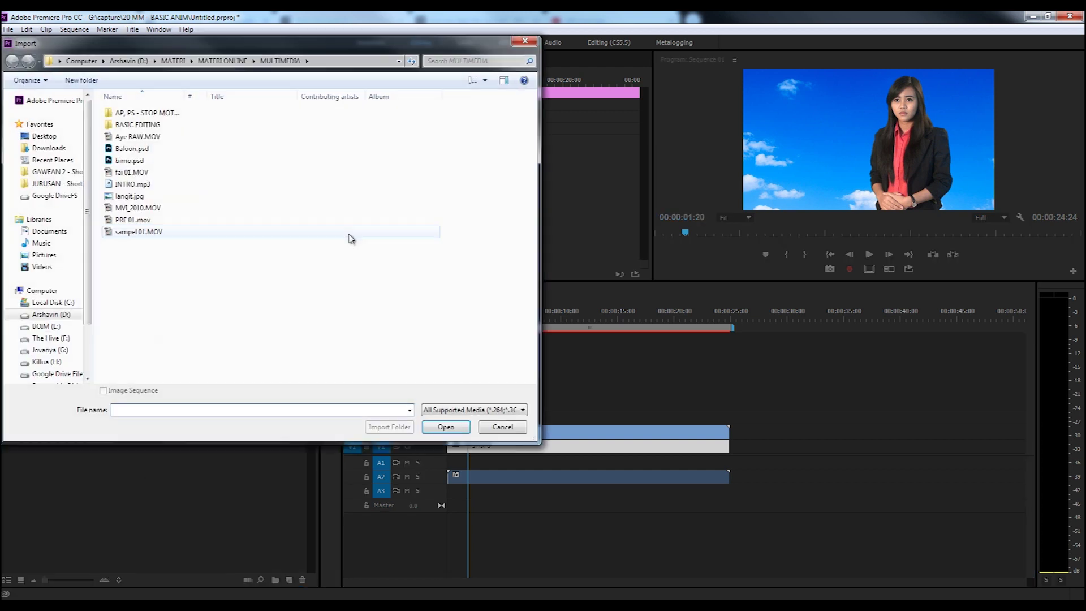
{"action": "double_click", "coordinate": [129, 196]}
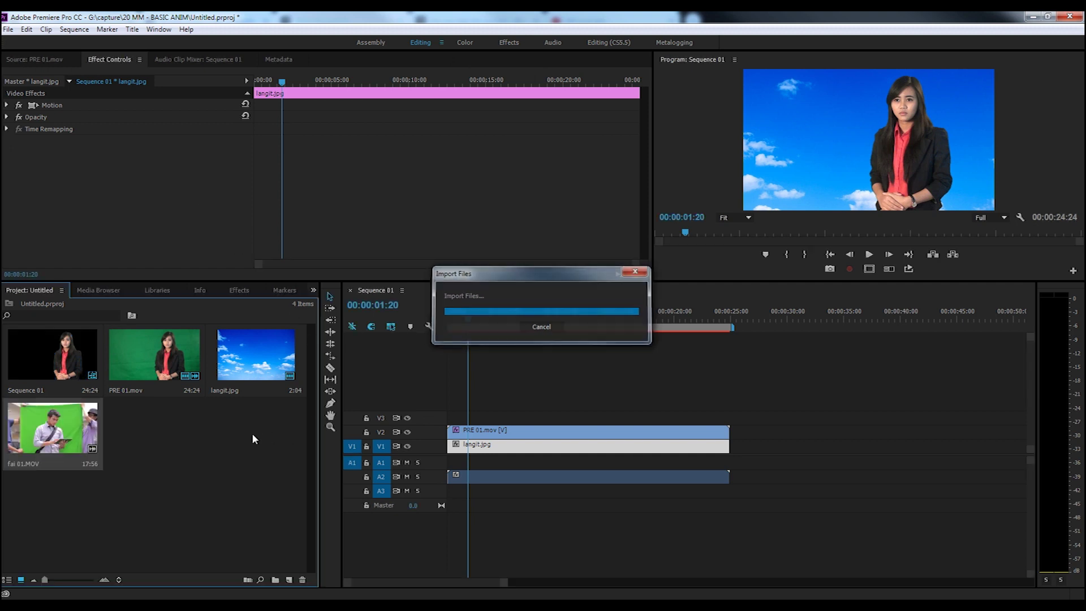
{"action": "double_click", "coordinate": [56, 431]}
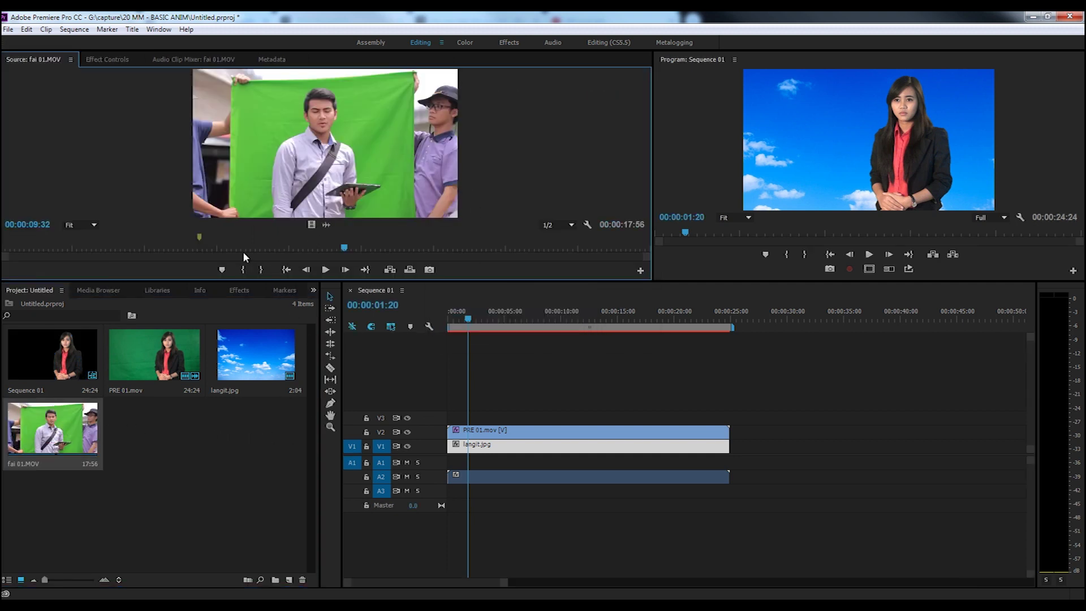
{"action": "left_click", "coordinate": [163, 247]}
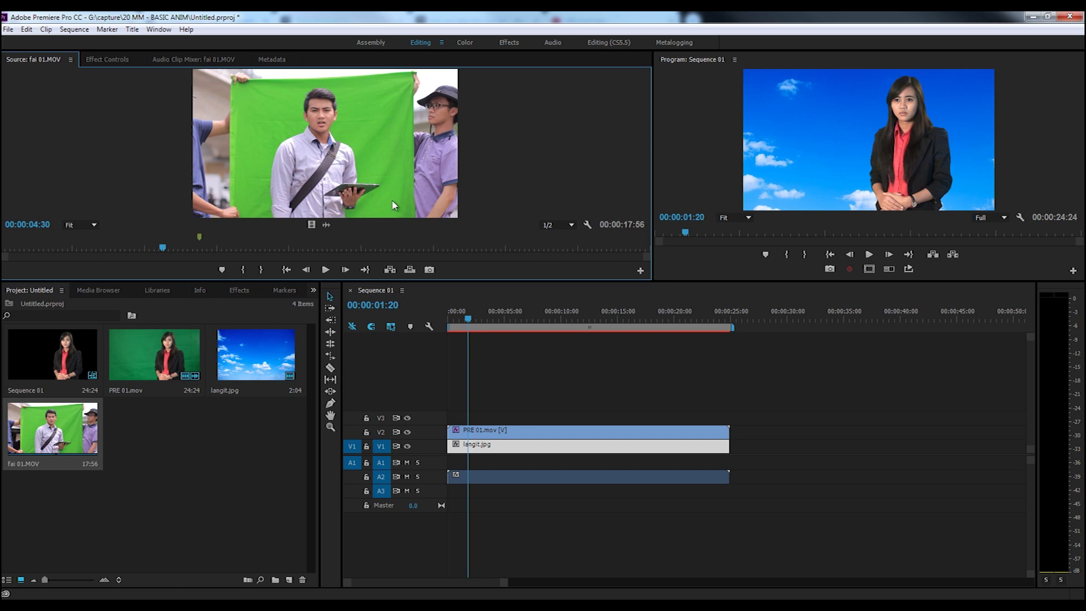
Hide the V2 video track and place fai 01.MOV on V3 at the start of the sequence
{"action": "left_click", "coordinate": [519, 433]}
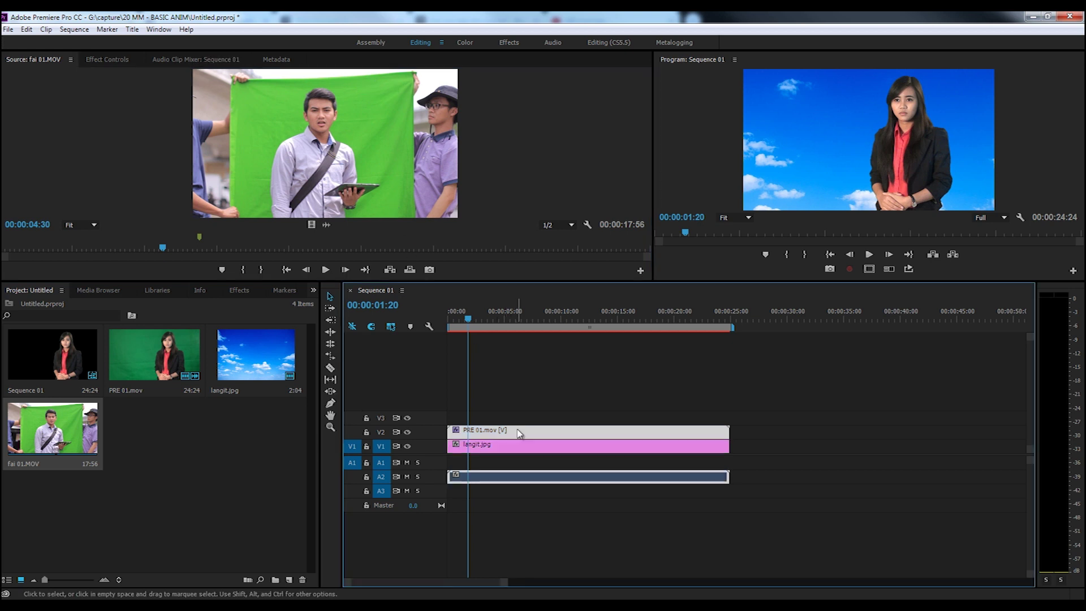
{"action": "left_click", "coordinate": [406, 431]}
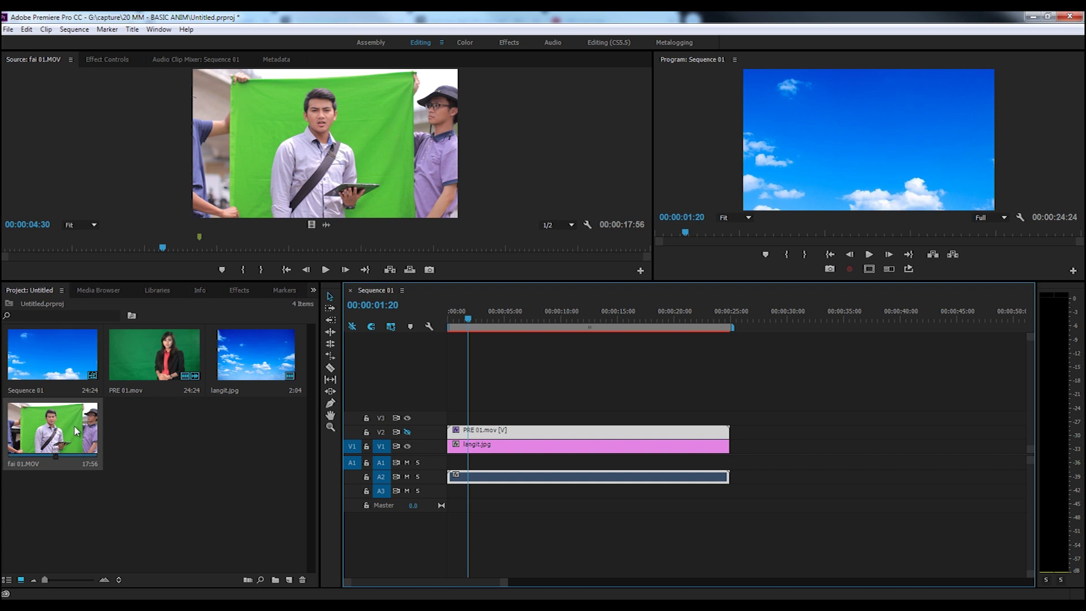
{"action": "left_click_drag", "start_coordinate": [74, 431], "coordinate": [448, 417]}
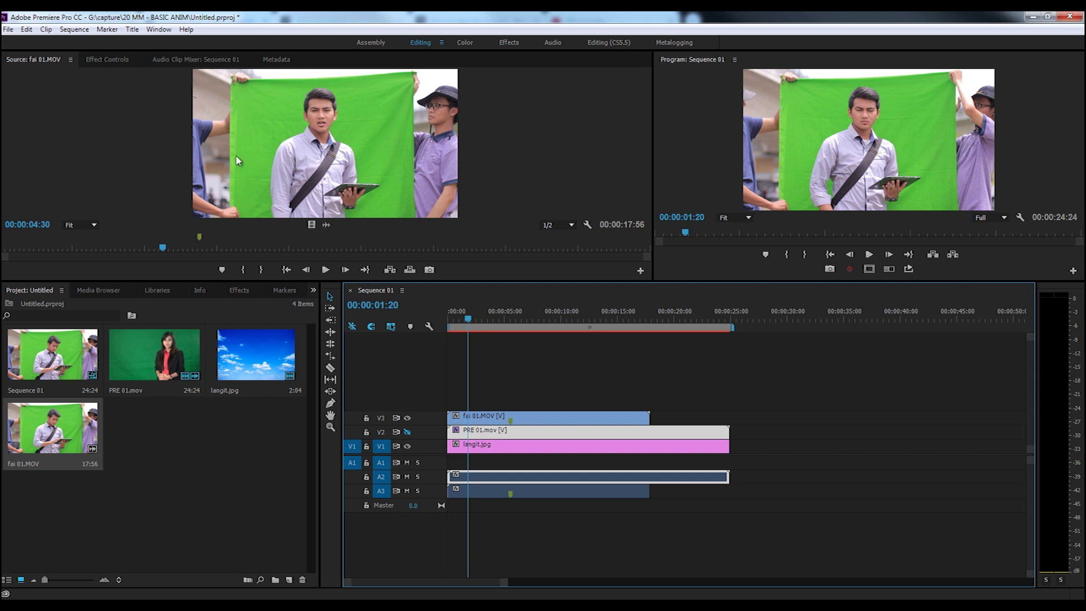
Add a rectangular opacity mask to fai 01.MOV on V3 and reshape its corners around the man within the green cloth
{"action": "left_click", "coordinate": [102, 60]}
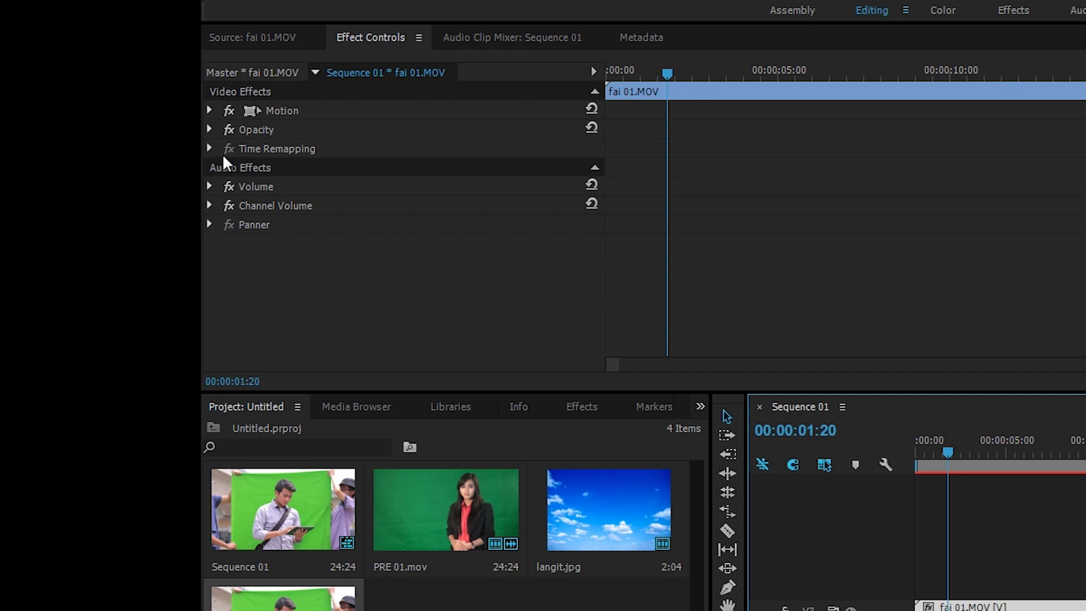
{"action": "left_click", "coordinate": [208, 130]}
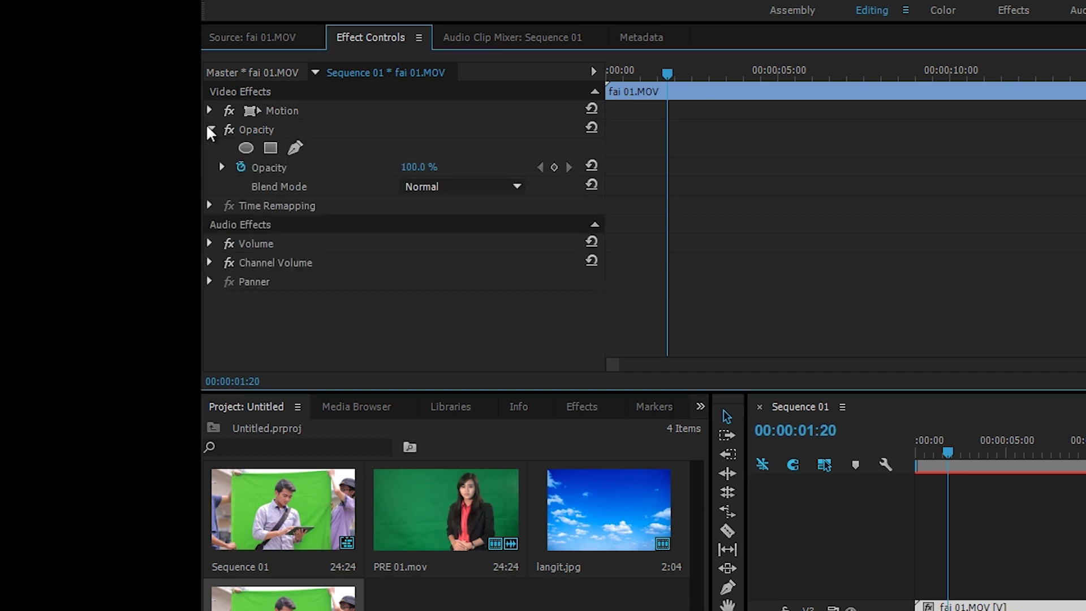
{"action": "left_click", "coordinate": [268, 151]}
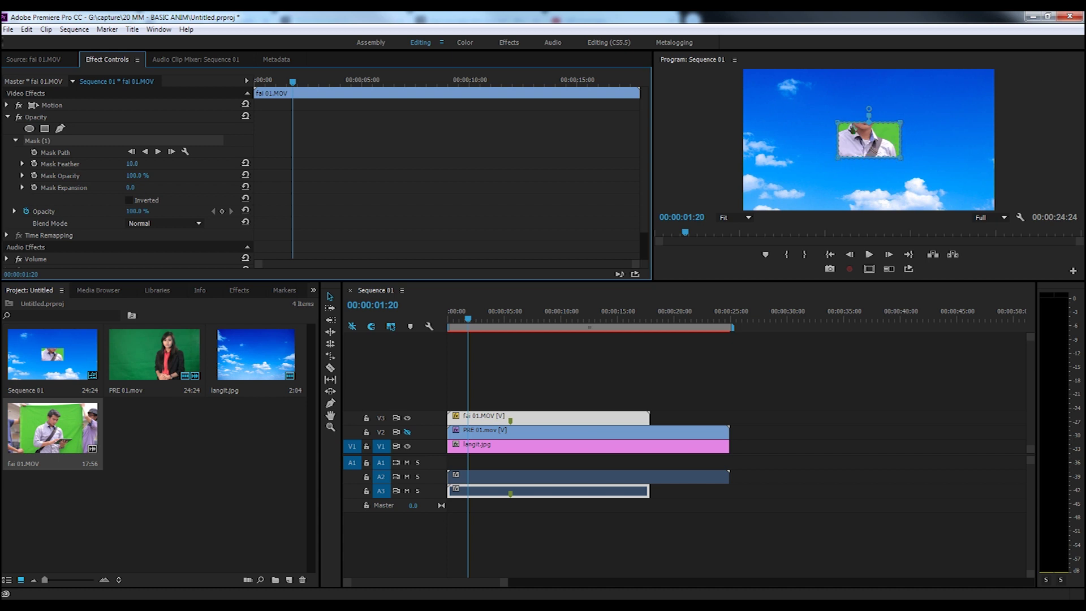
{"action": "left_click_drag", "start_coordinate": [837, 122], "coordinate": [819, 81]}
{"action": "left_click_drag", "start_coordinate": [903, 124], "coordinate": [915, 86]}
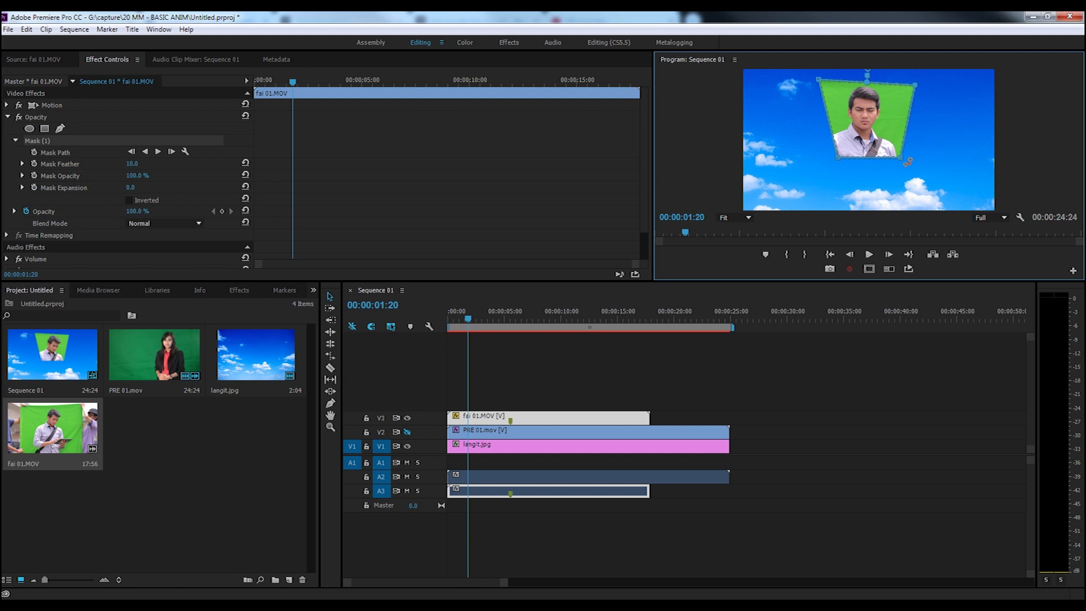
{"action": "left_click_drag", "start_coordinate": [902, 159], "coordinate": [934, 206]}
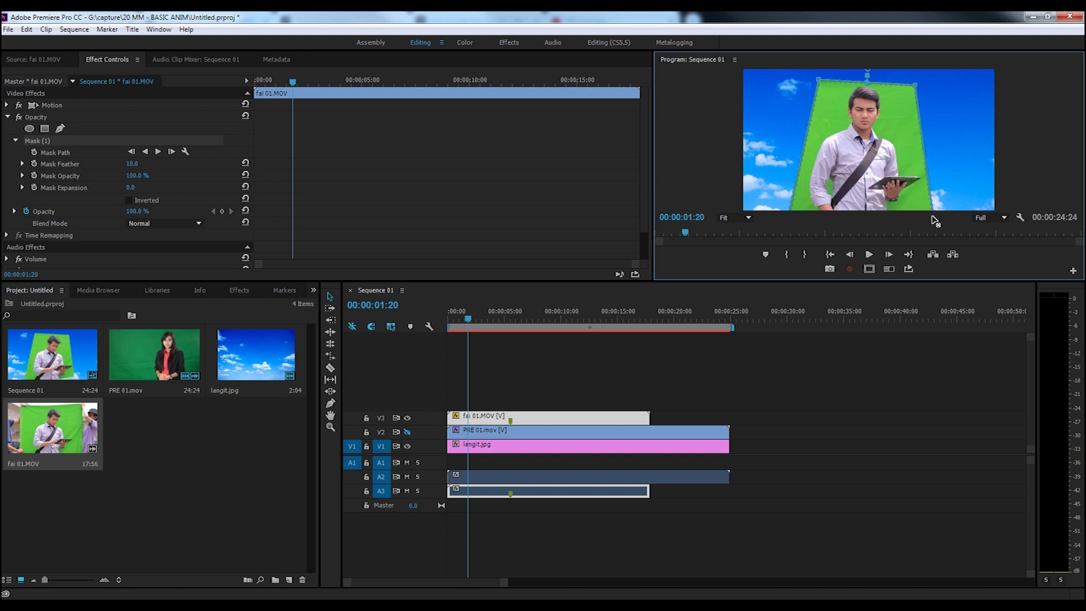
Fit the opacity mask's two upper corners to the green cloth's edges and apply the Ultra Key effect to fai 01.MOV on V3
{"action": "mouse_move", "coordinate": [818, 78]}
{"action": "left_mouse_down"}
{"action": "mouse_move", "coordinate": [783, 81]}
{"action": "mouse_move", "coordinate": [803, 82]}
{"action": "left_mouse_up"}
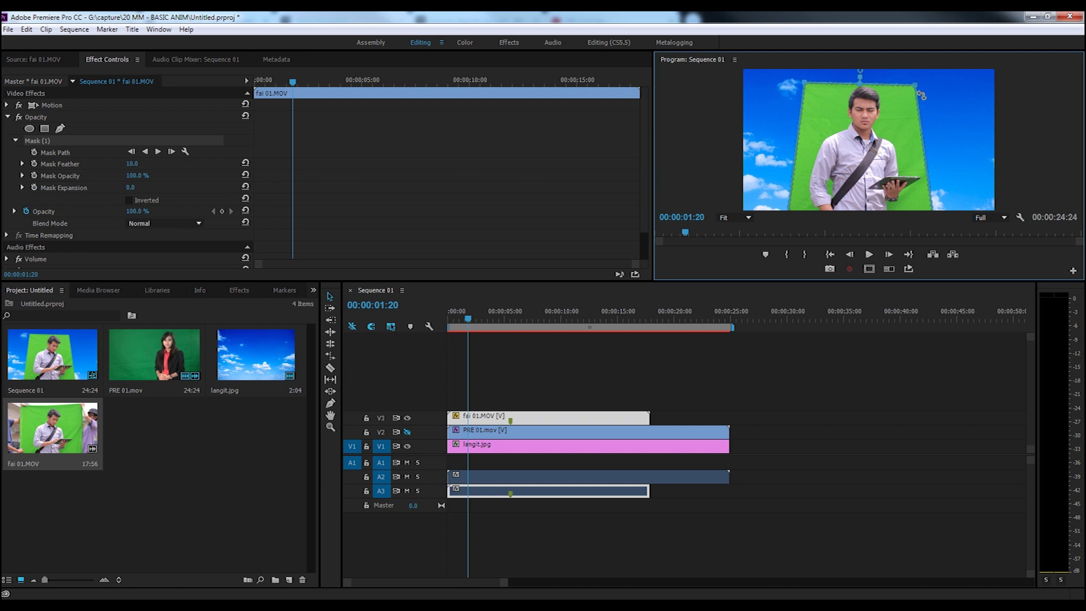
{"action": "left_click_drag", "start_coordinate": [914, 86], "coordinate": [915, 77]}
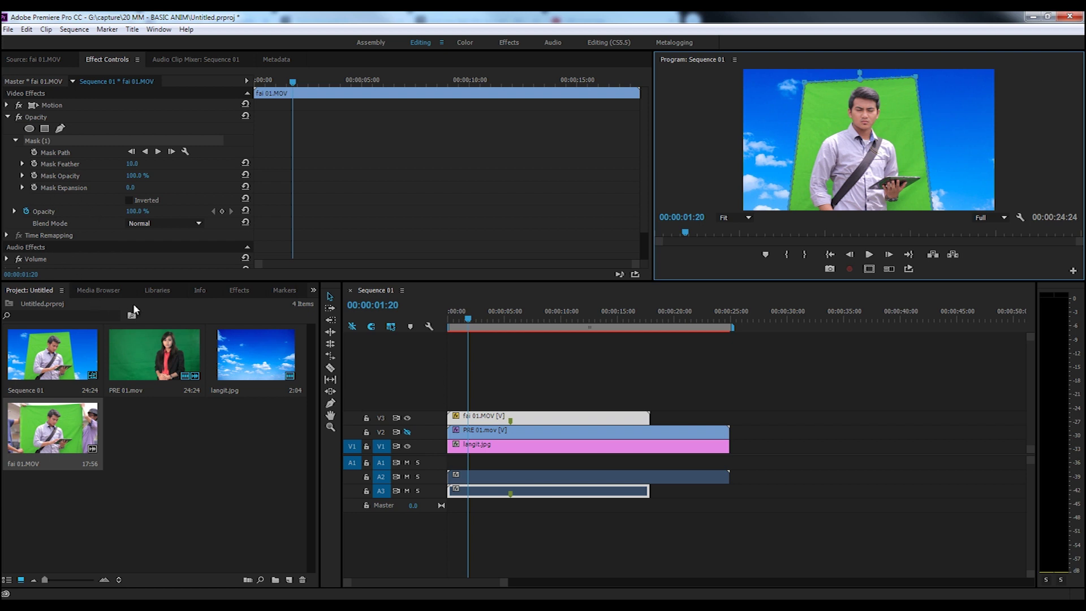
{"action": "left_click", "coordinate": [239, 289]}
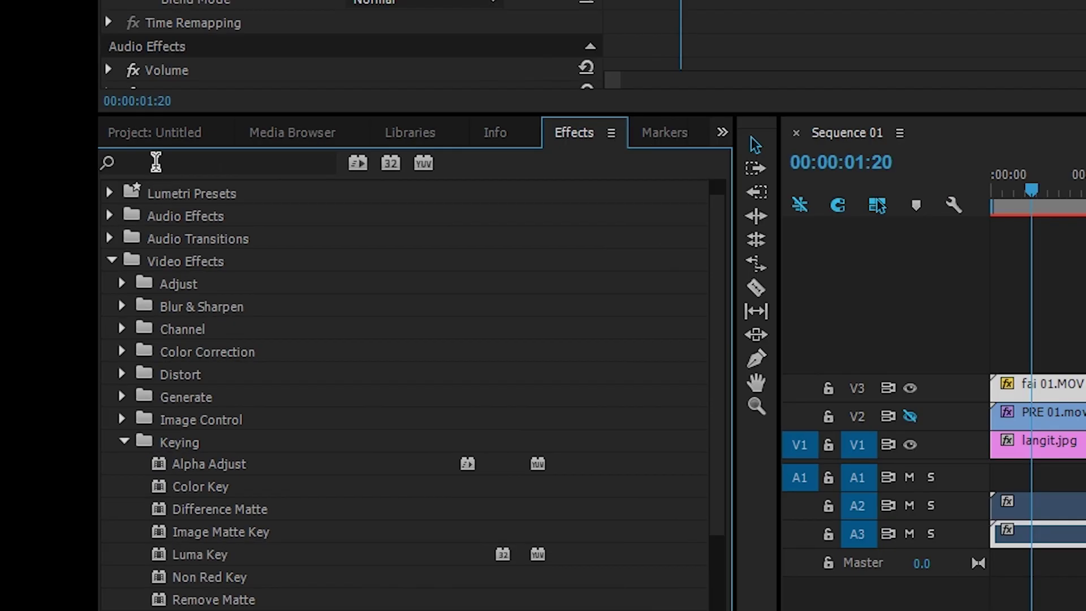
{"action": "left_click", "coordinate": [29, 304]}
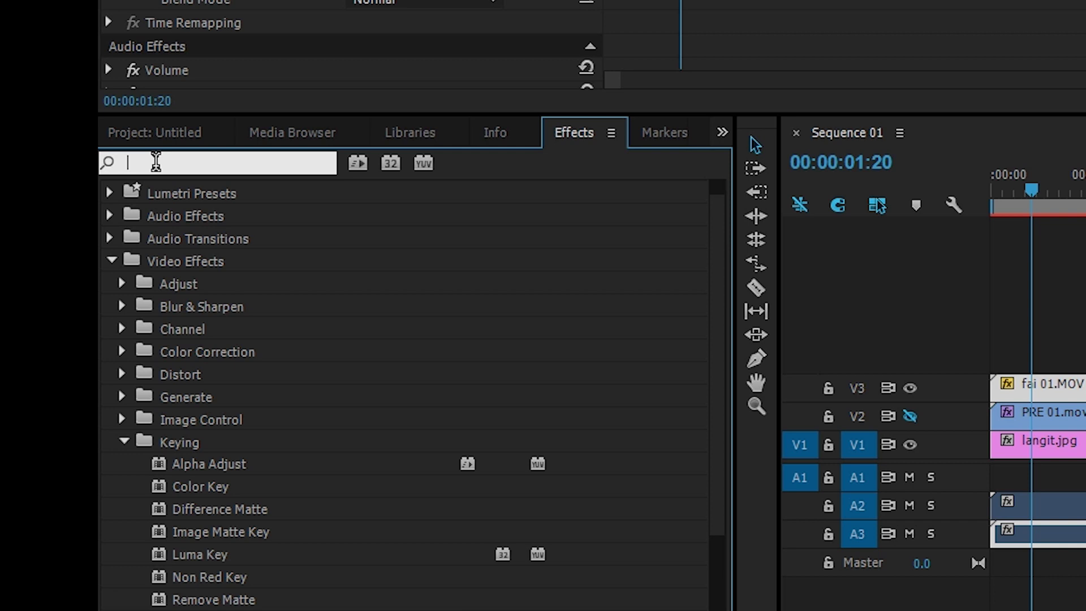
{"action": "type", "text": "ultr"}
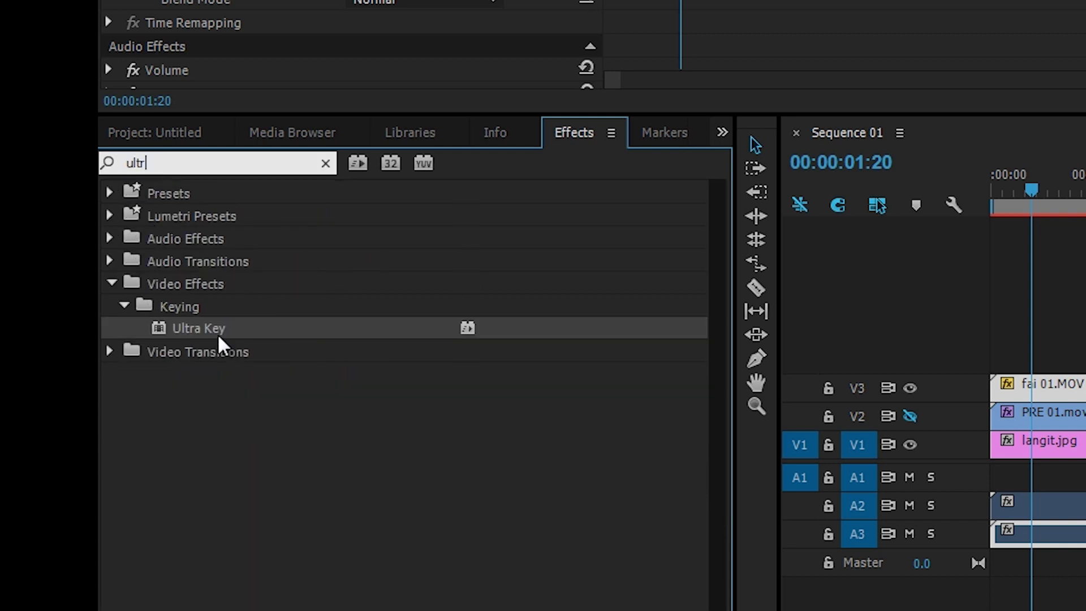
{"action": "left_click_drag", "start_coordinate": [218, 334], "coordinate": [1080, 390]}
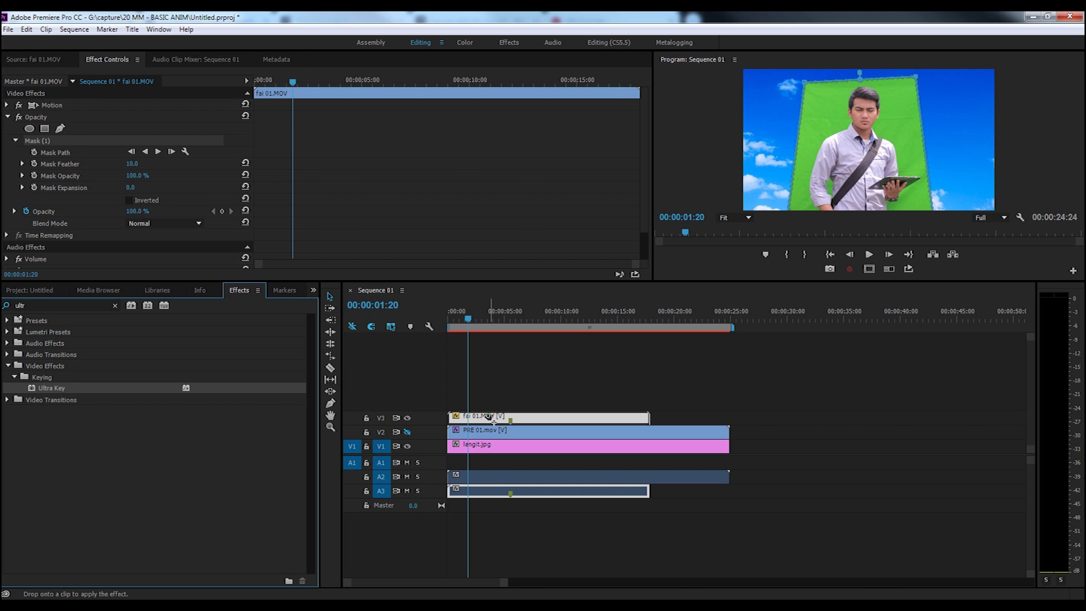
{"action": "left_click_drag", "start_coordinate": [489, 417], "coordinate": [490, 418]}
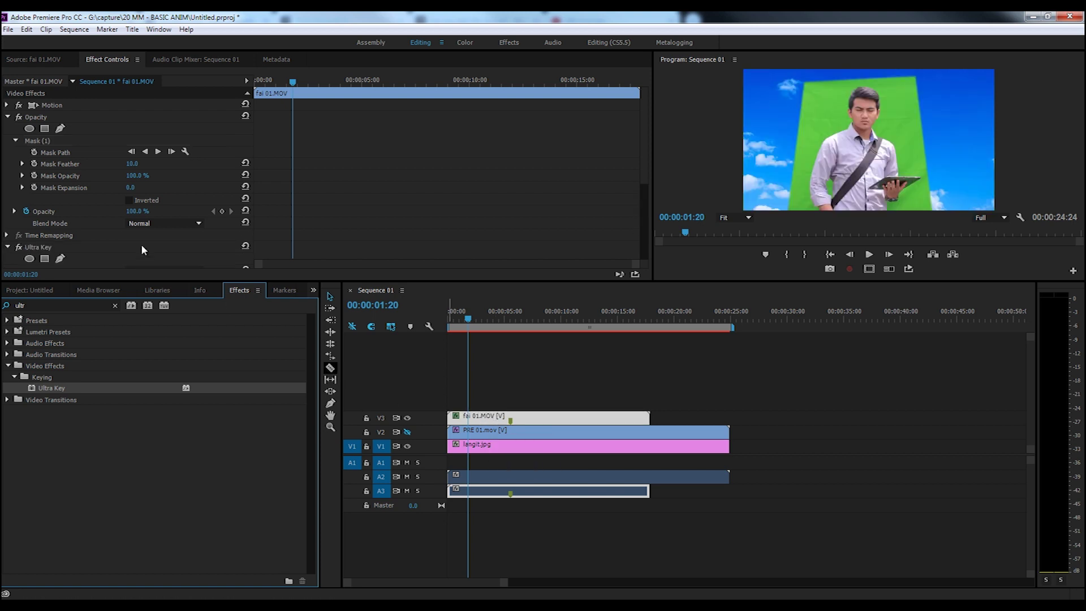
Sample the green cloth beside the man as Ultra Key's Key Color and preview the keyed clip up to 00:00:04:13
{"action": "left_click", "coordinate": [42, 247]}
{"action": "scroll", "coordinate": [42, 249], "scroll_direction": "down", "scroll_amount": 2}
{"action": "scroll", "coordinate": [42, 246], "scroll_direction": "down", "scroll_amount": 2}
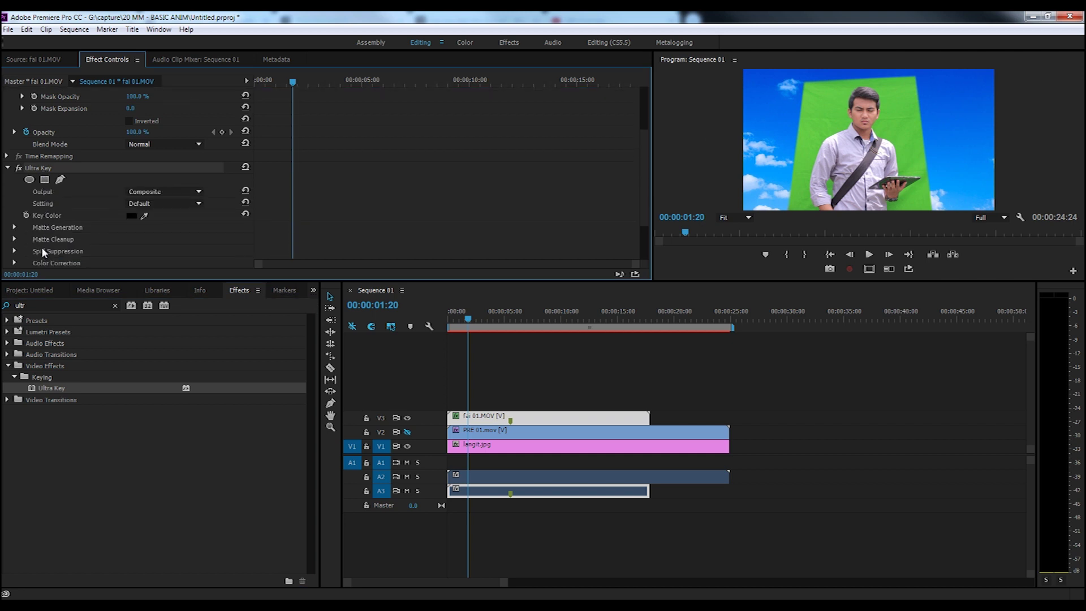
{"action": "left_click", "coordinate": [145, 193]}
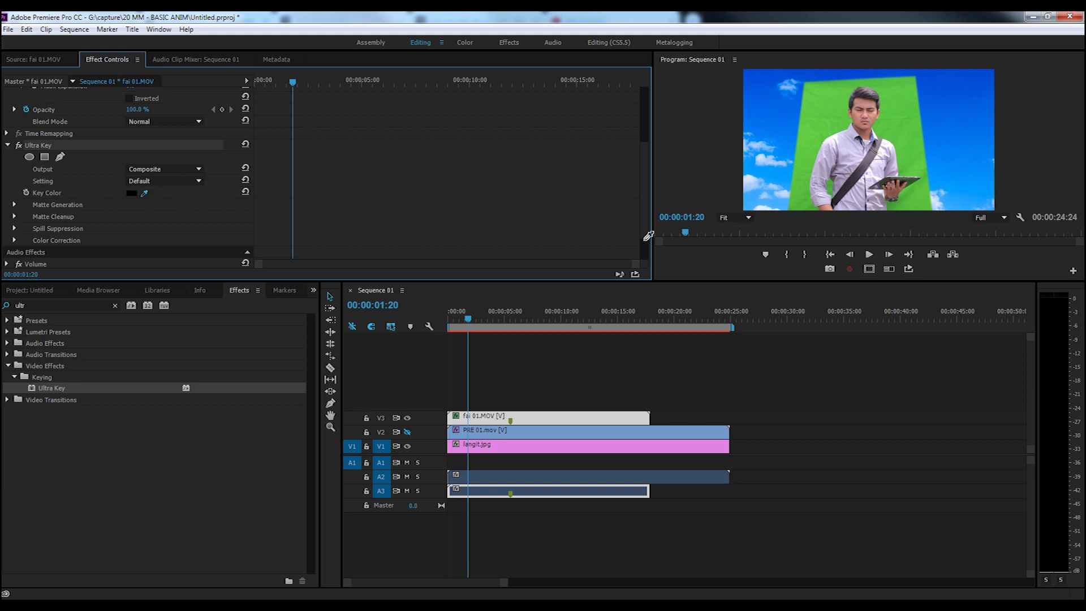
{"action": "left_click", "coordinate": [897, 126]}
{"action": "left_click", "coordinate": [887, 134]}
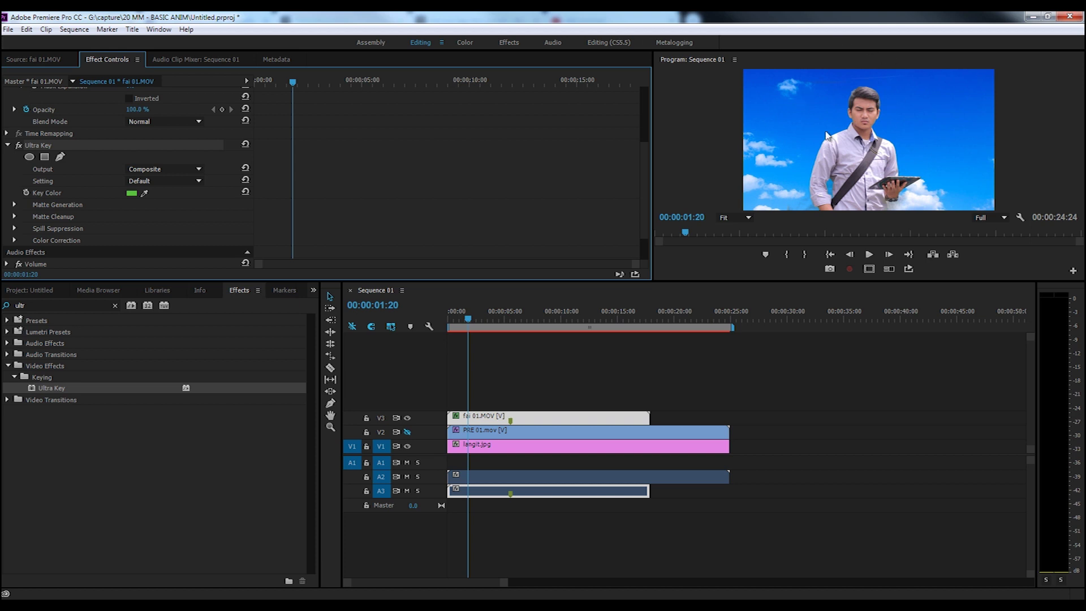
{"action": "left_click_drag", "start_coordinate": [469, 318], "coordinate": [498, 314]}
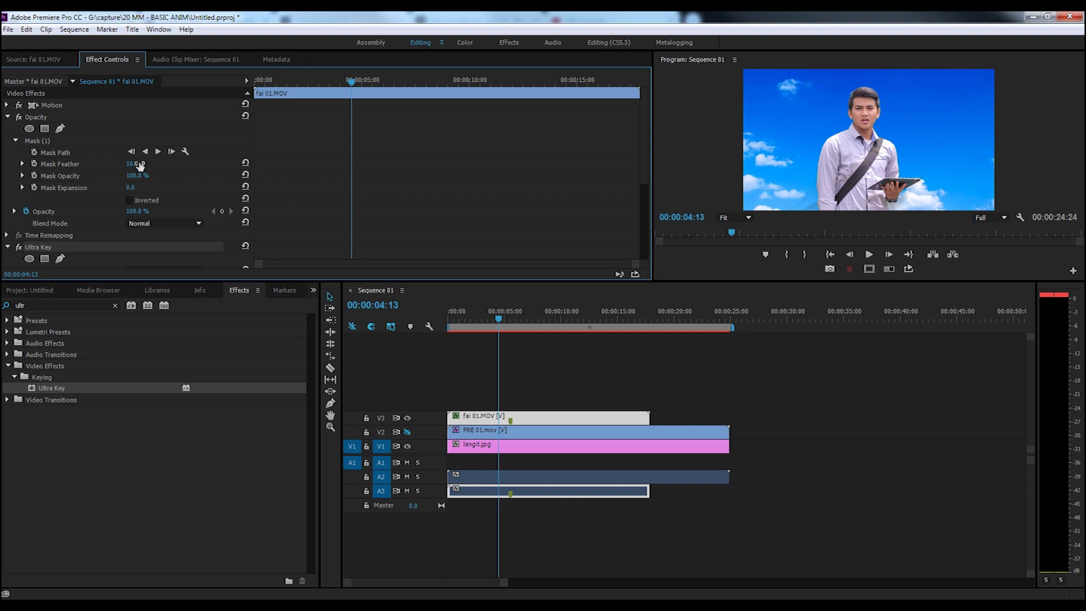
Delete Mask (1) from fai 01.MOV's Opacity and switch off its Ultra Key effect
{"action": "left_click", "coordinate": [34, 141]}
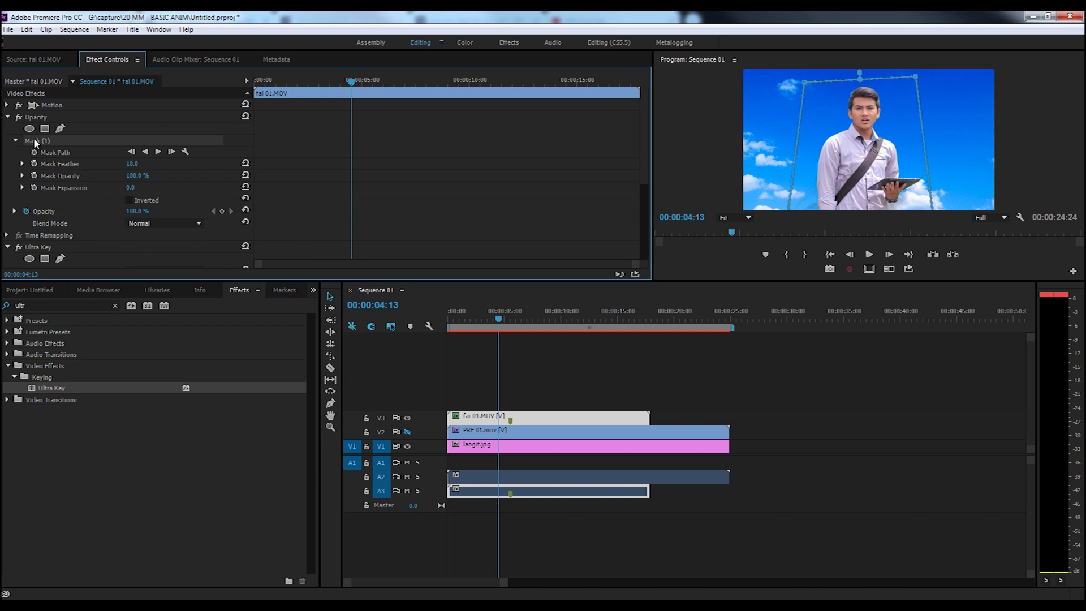
{"action": "key", "text": "Delete"}
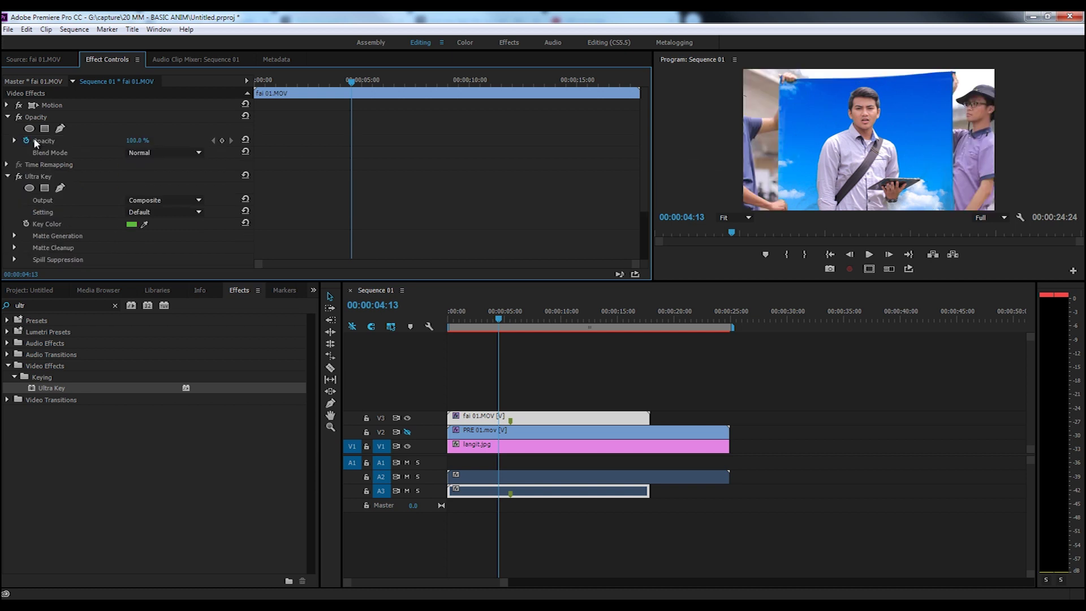
{"action": "left_click", "coordinate": [19, 176]}
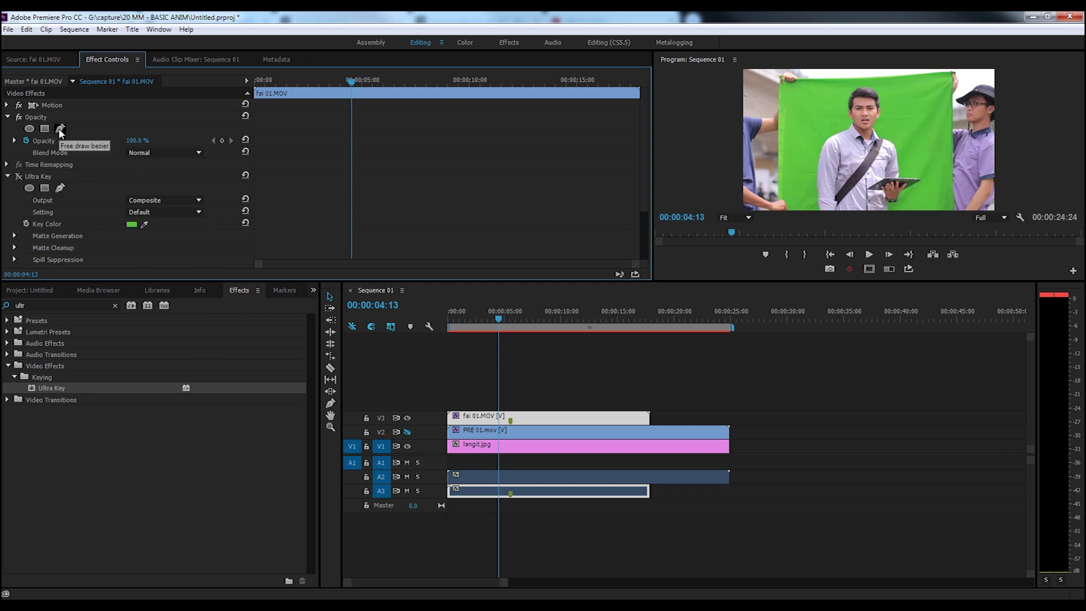
Draw a closed free draw bezier opacity mask around the man and his tablet, keeping its points inside the green cloth
{"action": "left_click", "coordinate": [61, 129]}
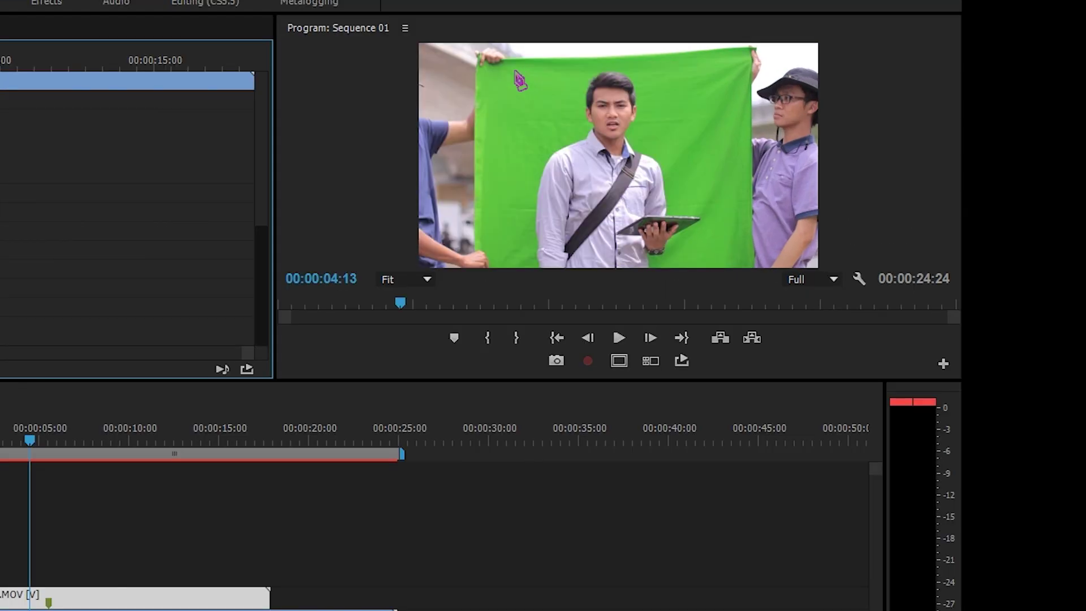
{"action": "left_click", "coordinate": [514, 71]}
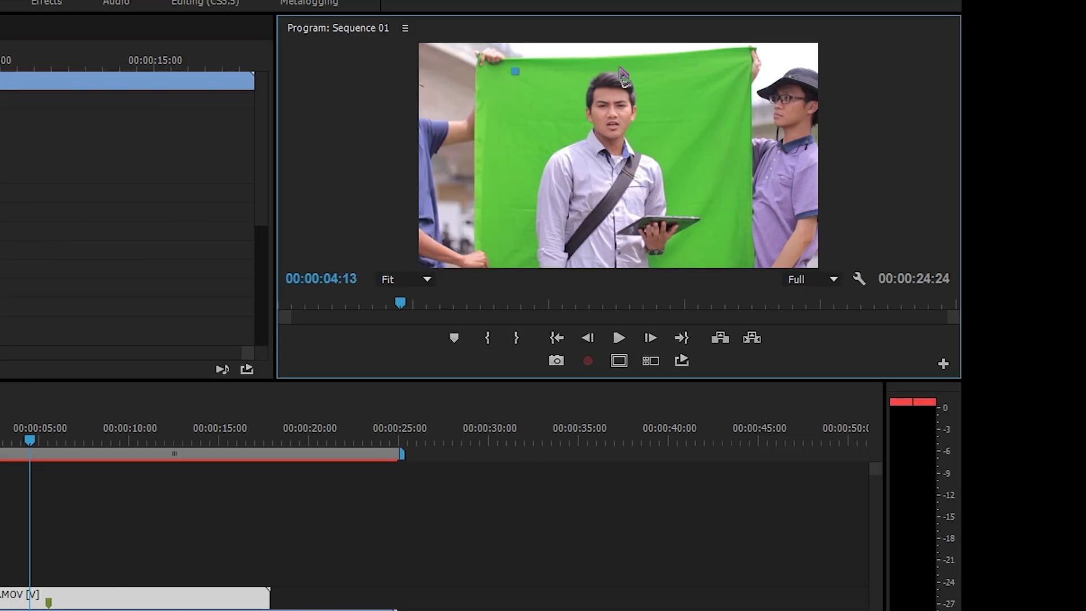
{"action": "left_click", "coordinate": [573, 70]}
{"action": "left_click", "coordinate": [615, 61]}
{"action": "left_click", "coordinate": [657, 67]}
{"action": "left_click", "coordinate": [683, 134]}
{"action": "left_click", "coordinate": [692, 193]}
{"action": "left_click", "coordinate": [730, 217]}
{"action": "left_click", "coordinate": [726, 257]}
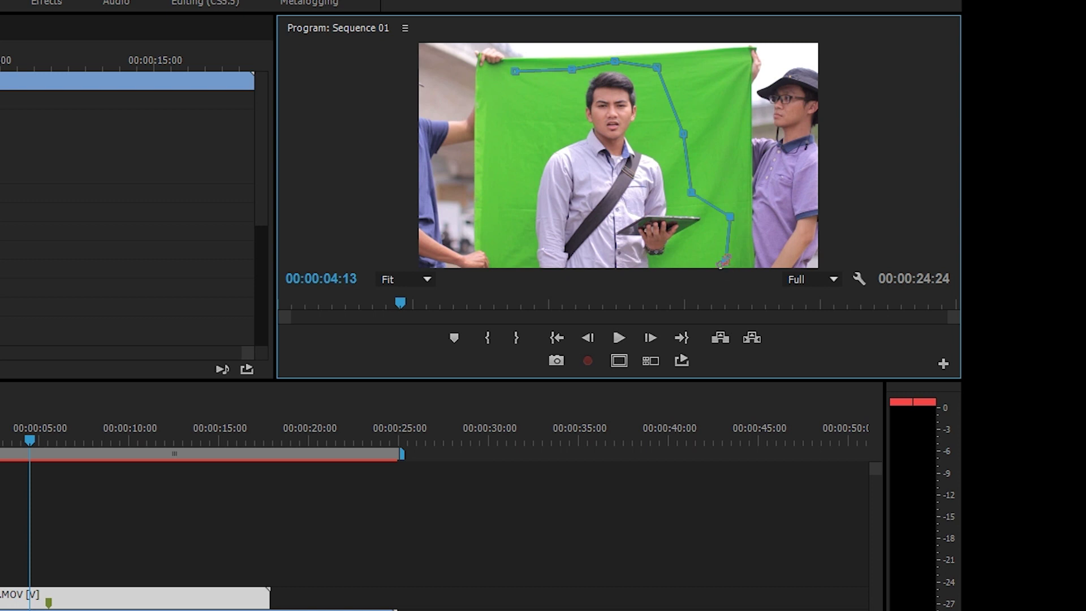
{"action": "left_click", "coordinate": [503, 261]}
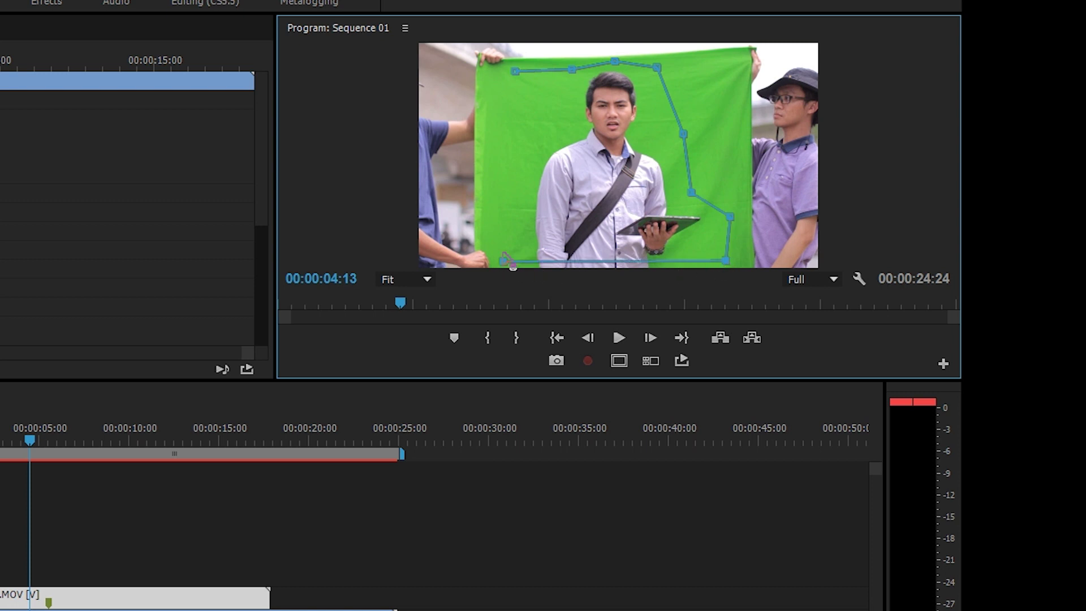
{"action": "left_click", "coordinate": [514, 71]}
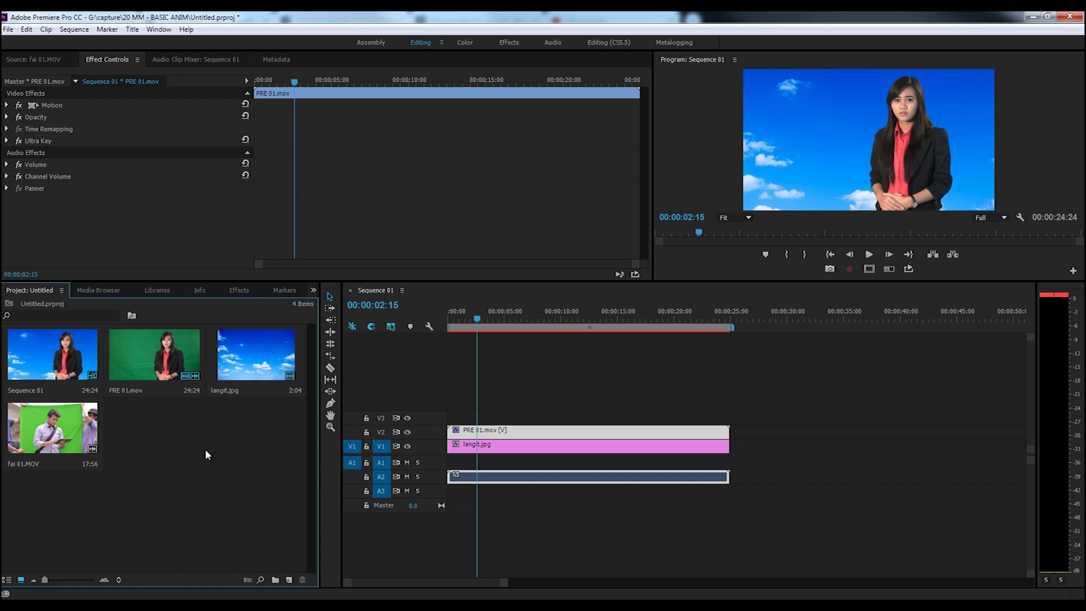
Import Baloon.psd as a Sequence with the layers baloon 1, baloon 2 and baloon 3 at Document Size
{"action": "double_click", "coordinate": [205, 449]}
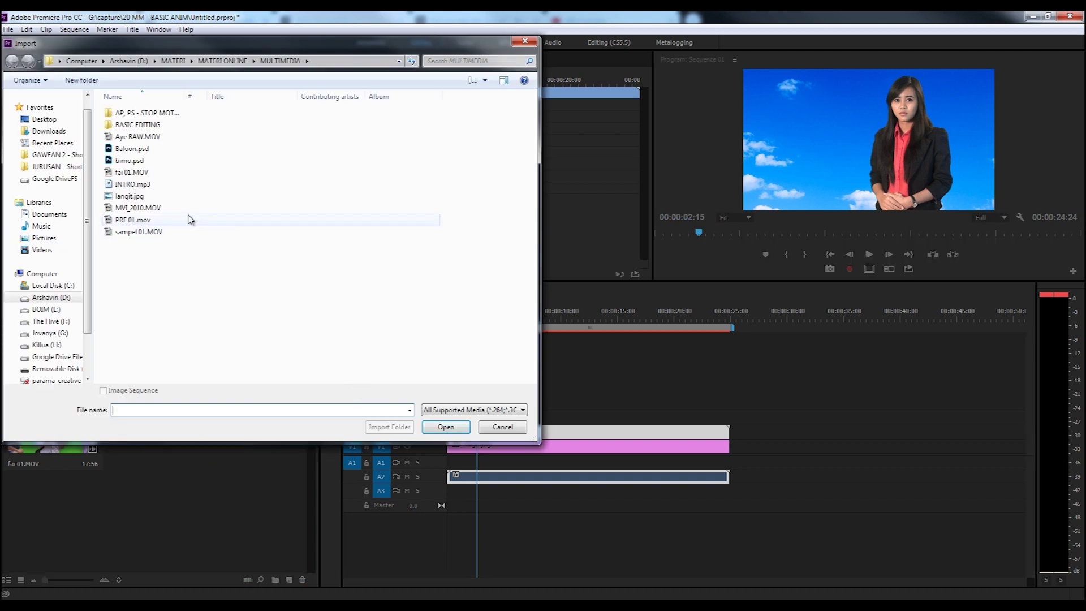
{"action": "left_click", "coordinate": [136, 149]}
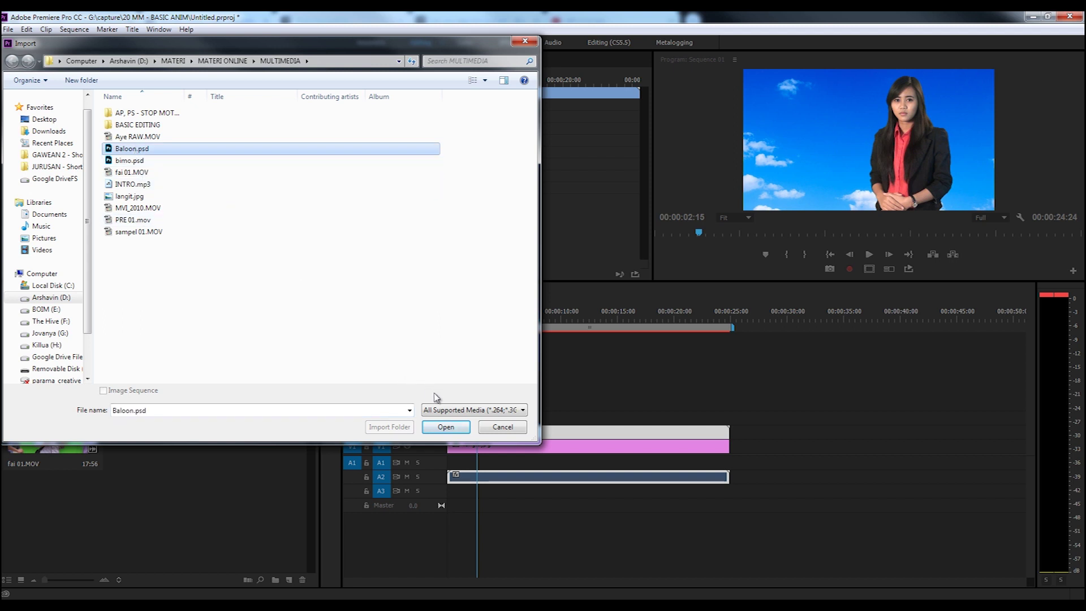
{"action": "left_click", "coordinate": [444, 427]}
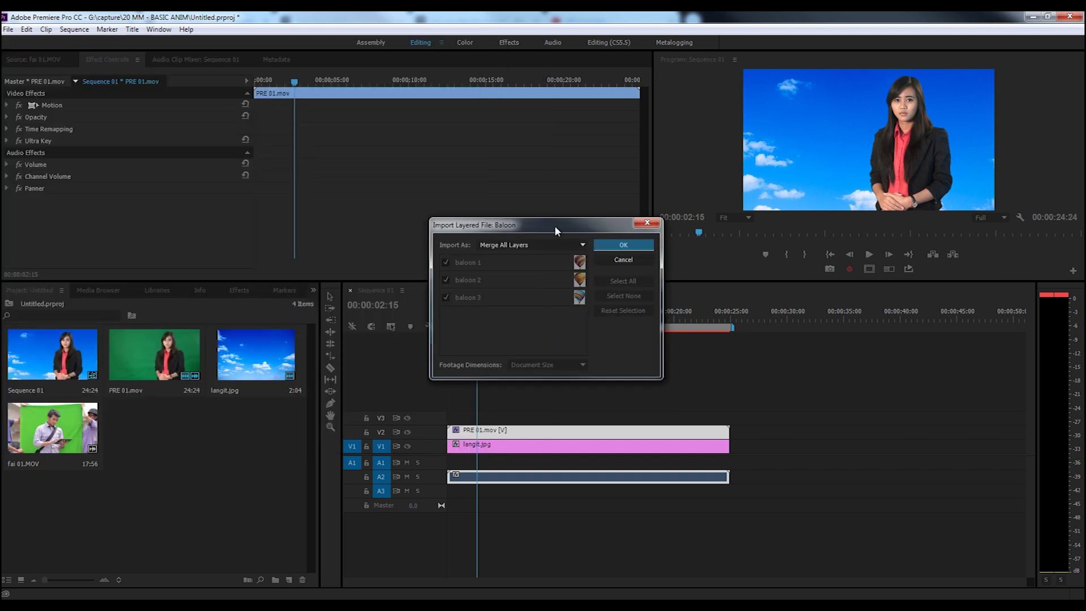
{"action": "left_click_drag", "start_coordinate": [551, 225], "coordinate": [565, 145]}
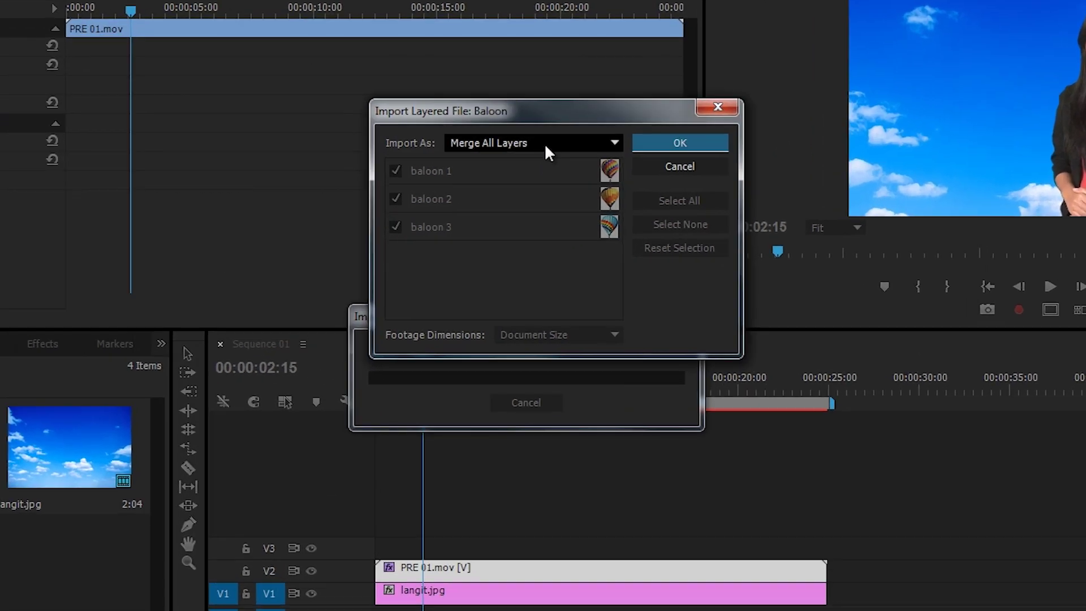
{"action": "left_click", "coordinate": [546, 149]}
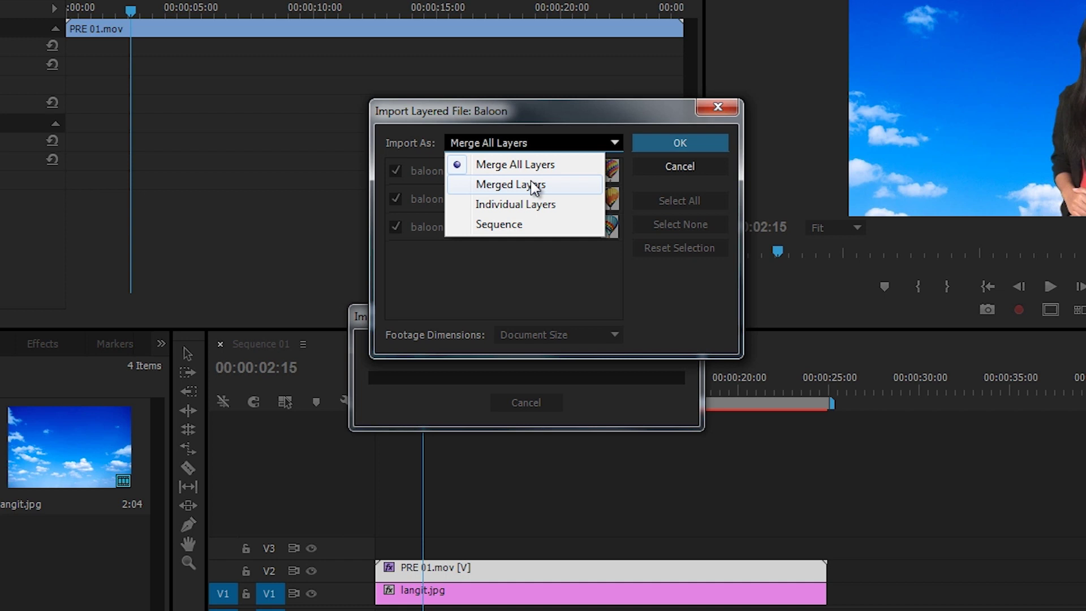
{"action": "left_click", "coordinate": [499, 224]}
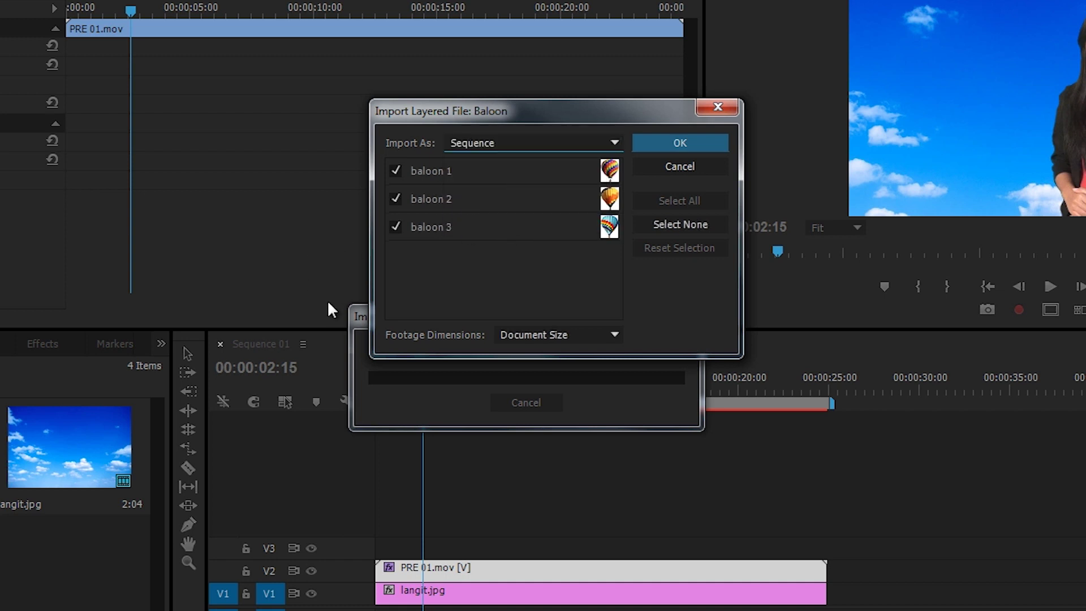
{"action": "left_click", "coordinate": [678, 143]}
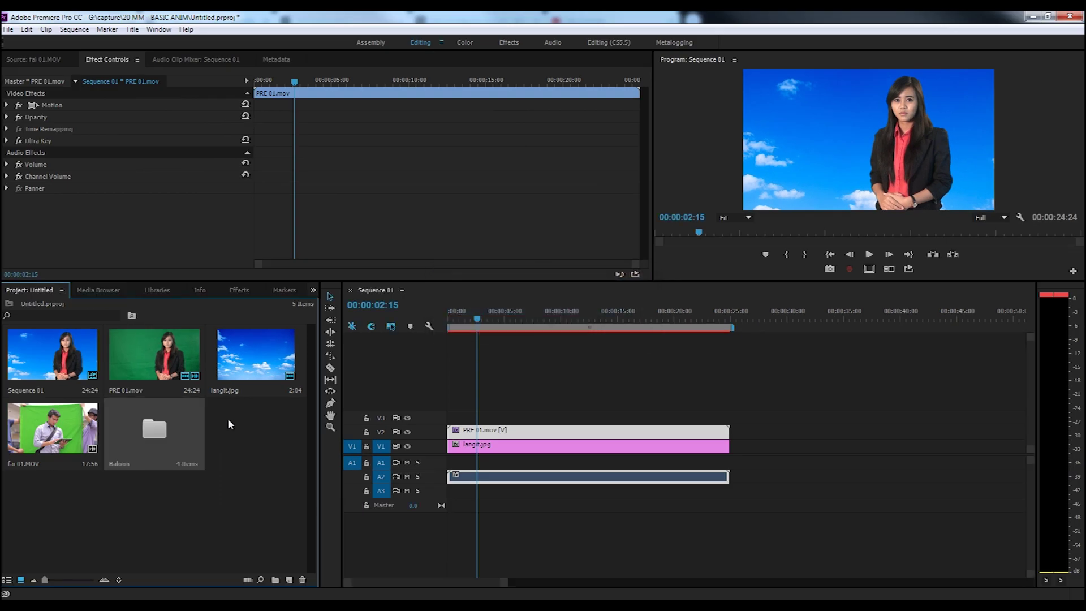
Open the Baloon bin and examine its individual balloon layers and the combined Baloon sequence
{"action": "left_click", "coordinate": [258, 431]}
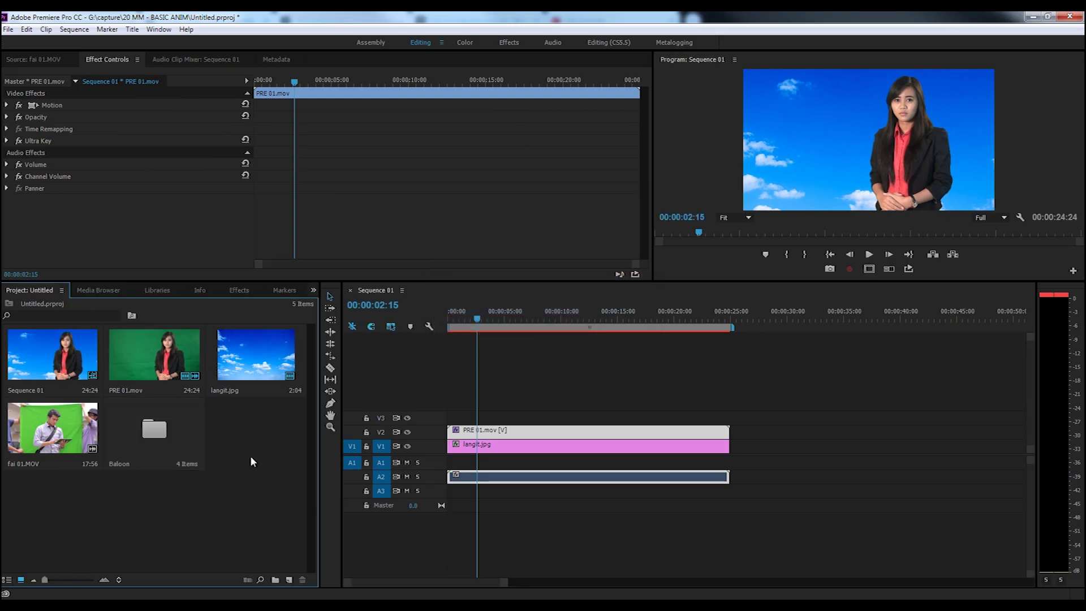
{"action": "left_click", "coordinate": [157, 431]}
{"action": "double_click", "coordinate": [190, 442]}
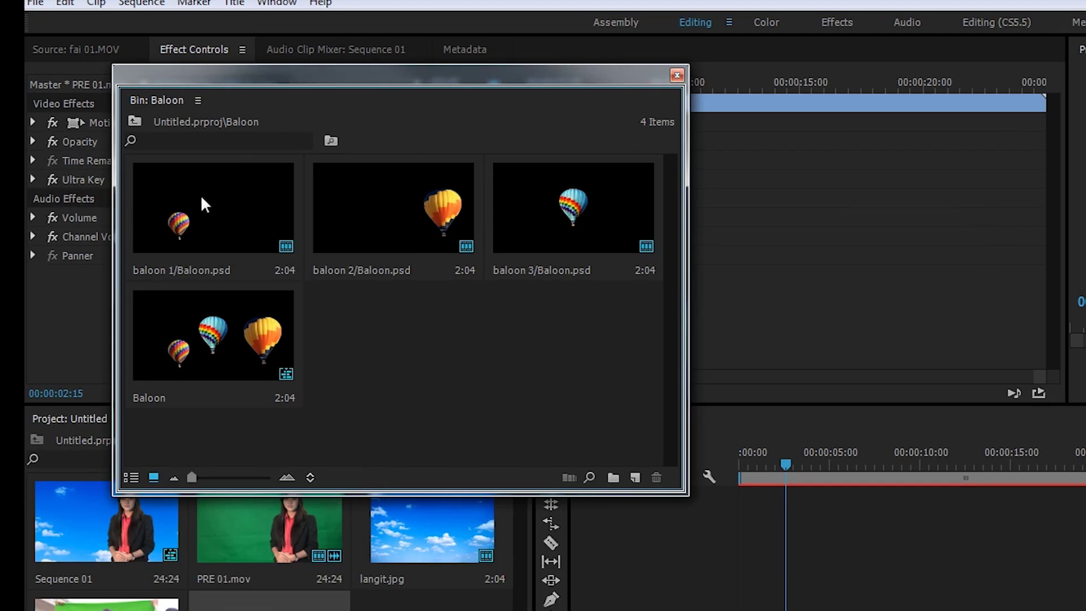
{"action": "left_click", "coordinate": [197, 194]}
{"action": "left_click", "coordinate": [391, 212]}
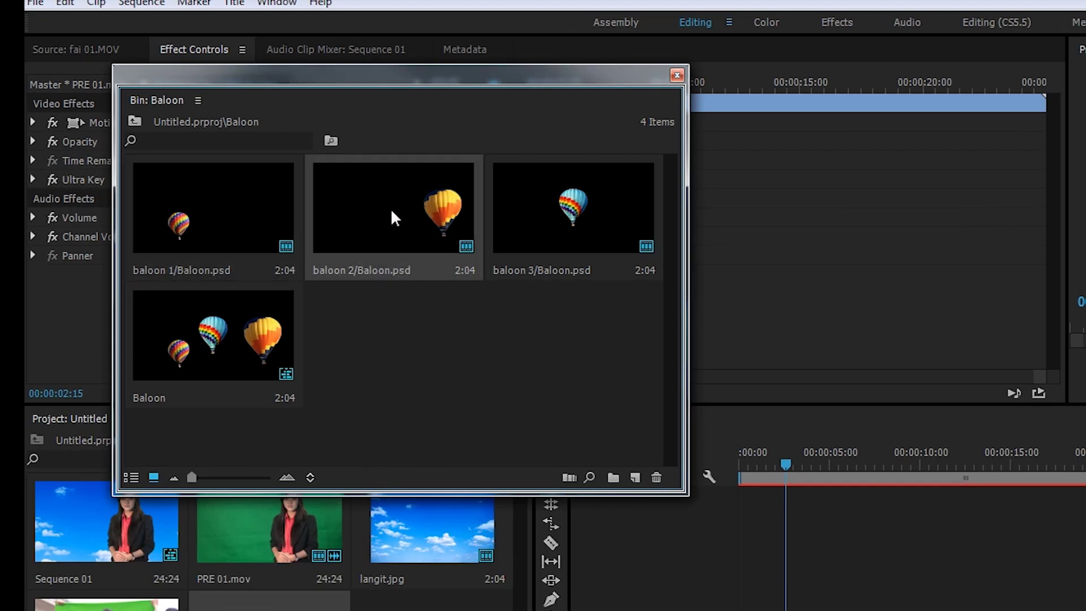
{"action": "left_click", "coordinate": [567, 208]}
{"action": "left_click", "coordinate": [213, 366]}
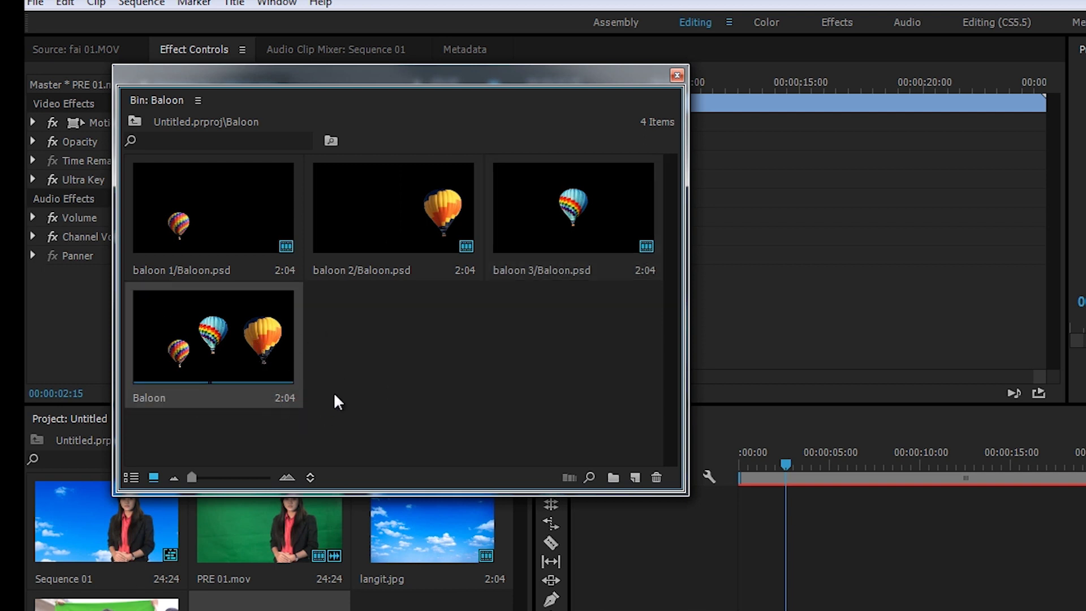
{"action": "left_click", "coordinate": [353, 382]}
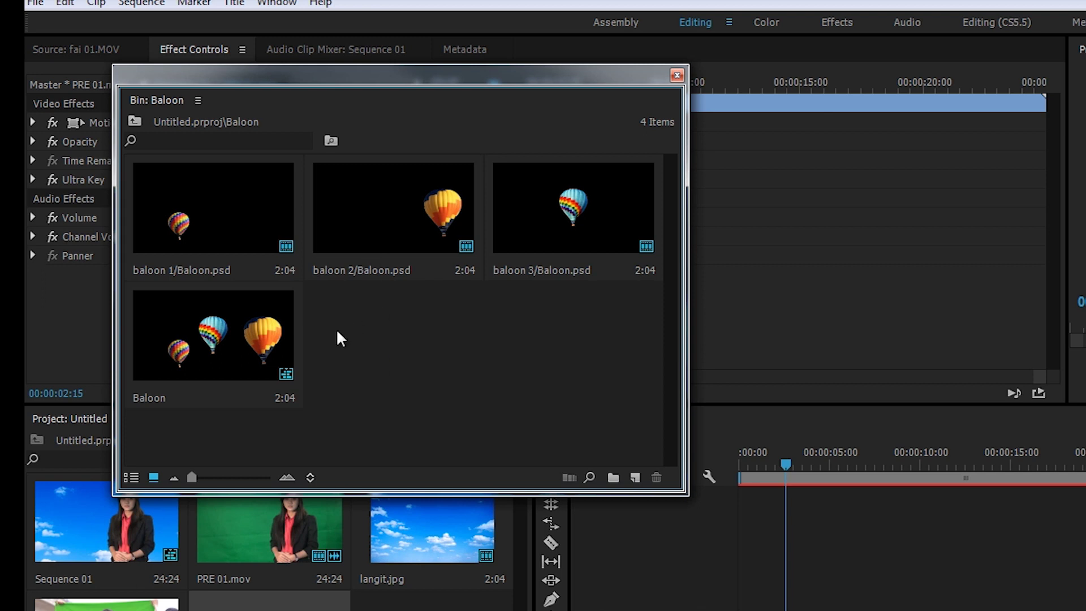
{"action": "left_click", "coordinate": [209, 343]}
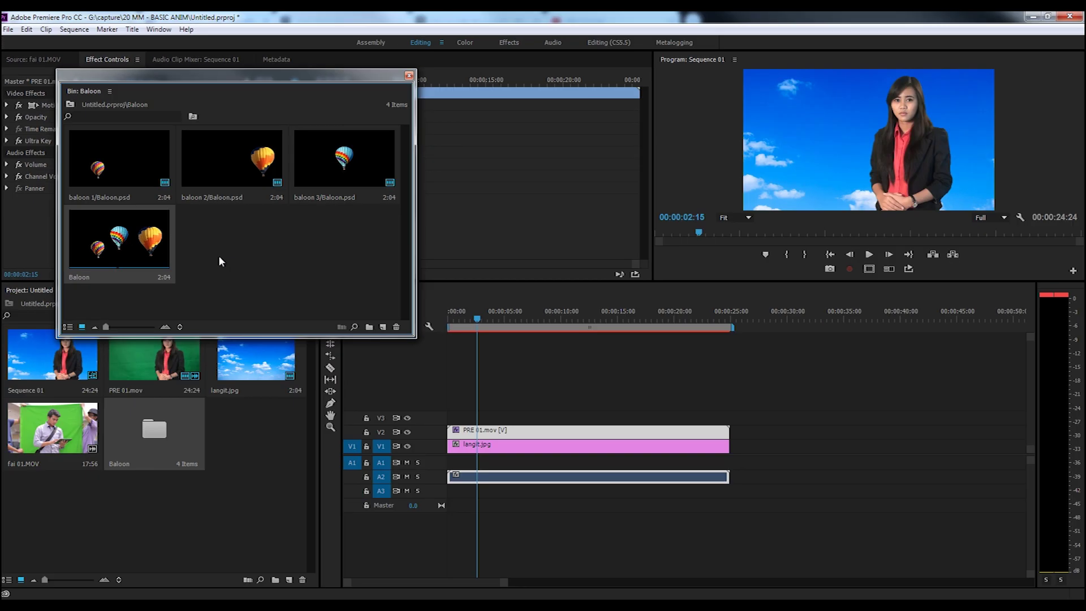
Open the Baloon sequence in the timeline and move the floating bin window away from it
{"action": "double_click", "coordinate": [122, 240]}
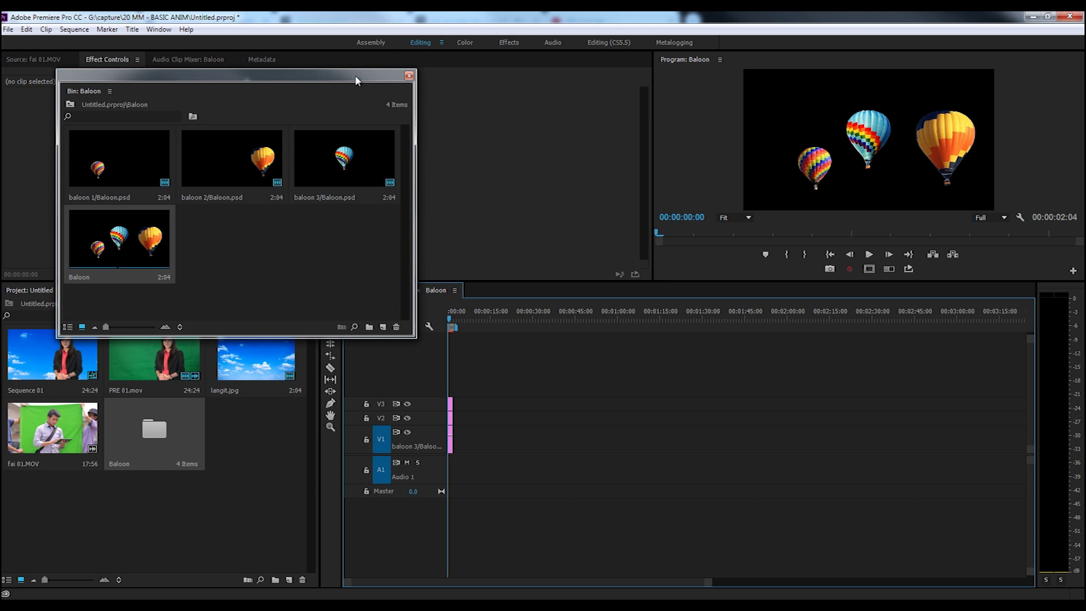
{"action": "left_click_drag", "start_coordinate": [357, 79], "coordinate": [261, 81]}
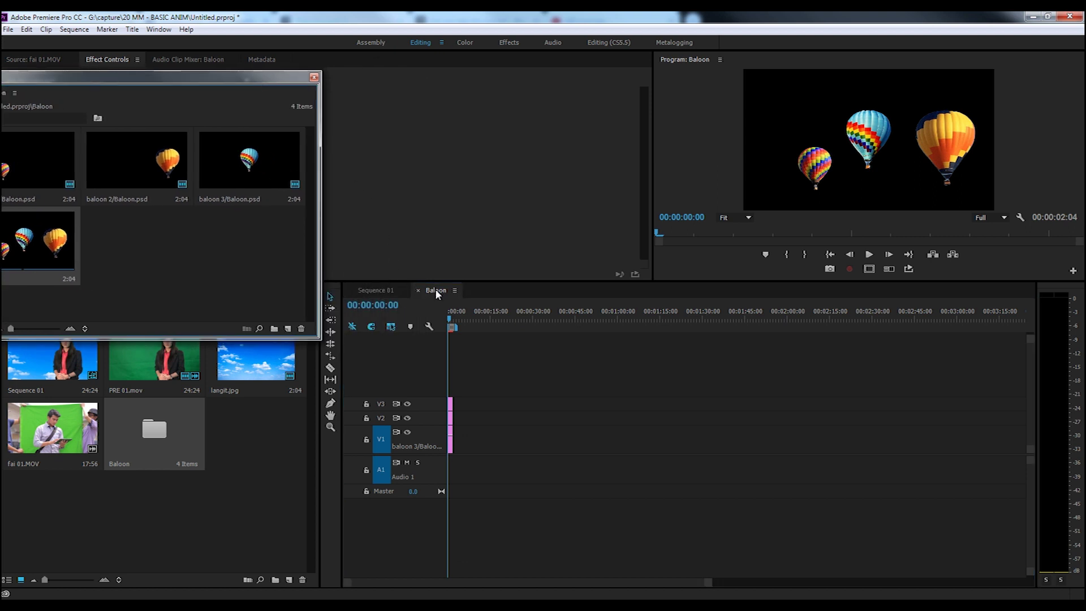
{"action": "left_click_drag", "start_coordinate": [152, 75], "coordinate": [224, 70]}
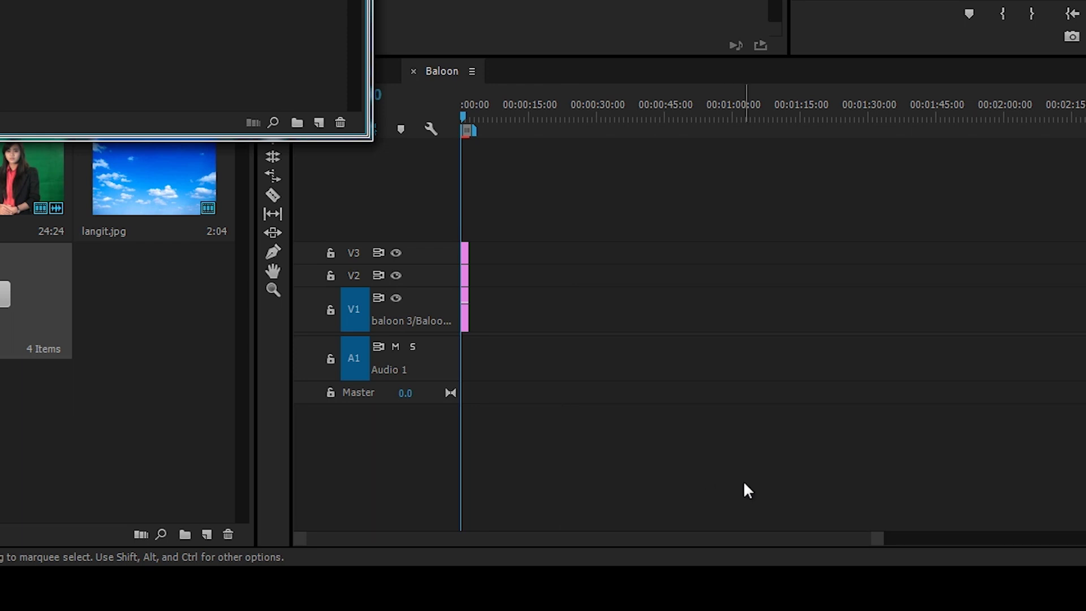
Delete the baloon 1 and baloon 2 clips from the Baloon sequence, keeping only baloon 3
{"action": "left_click_drag", "start_coordinate": [880, 544], "coordinate": [634, 551]}
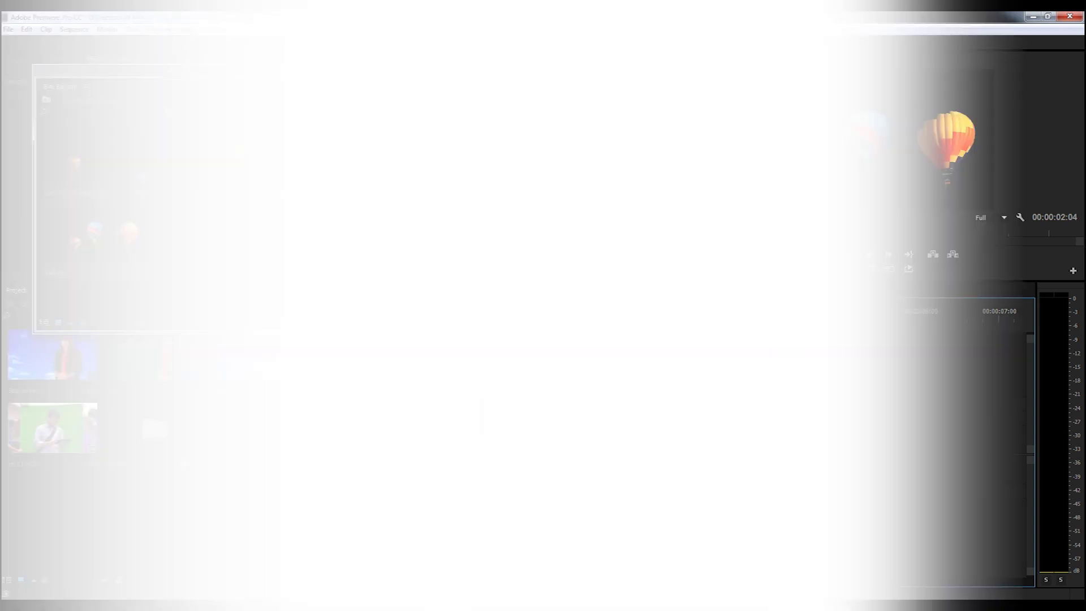
{"action": "left_click_drag", "start_coordinate": [466, 312], "coordinate": [444, 305]}
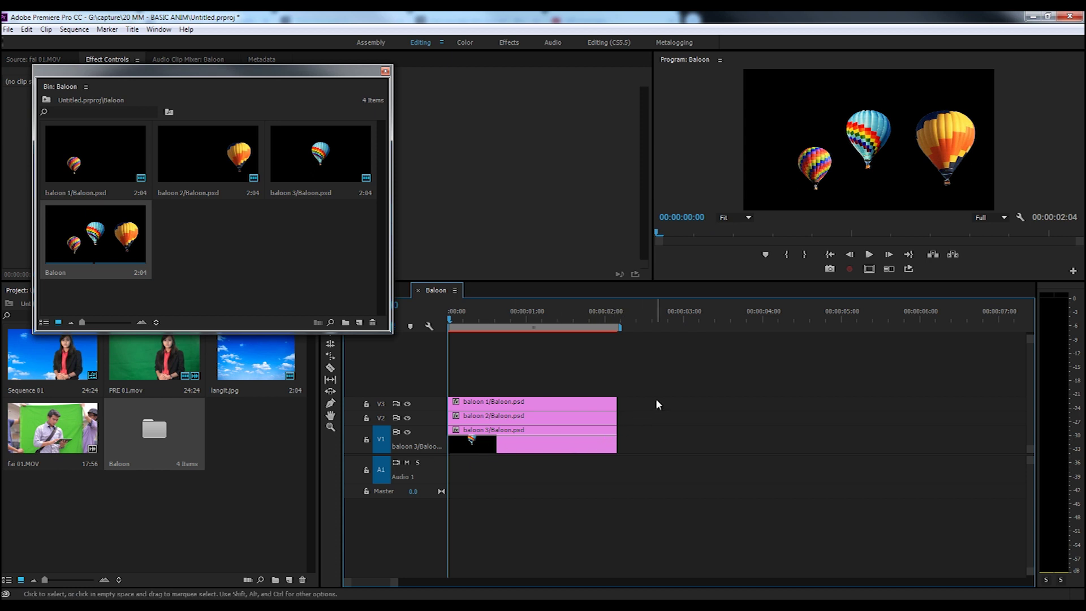
{"action": "left_click", "coordinate": [520, 442]}
{"action": "left_click_drag", "start_coordinate": [670, 384], "coordinate": [548, 428]}
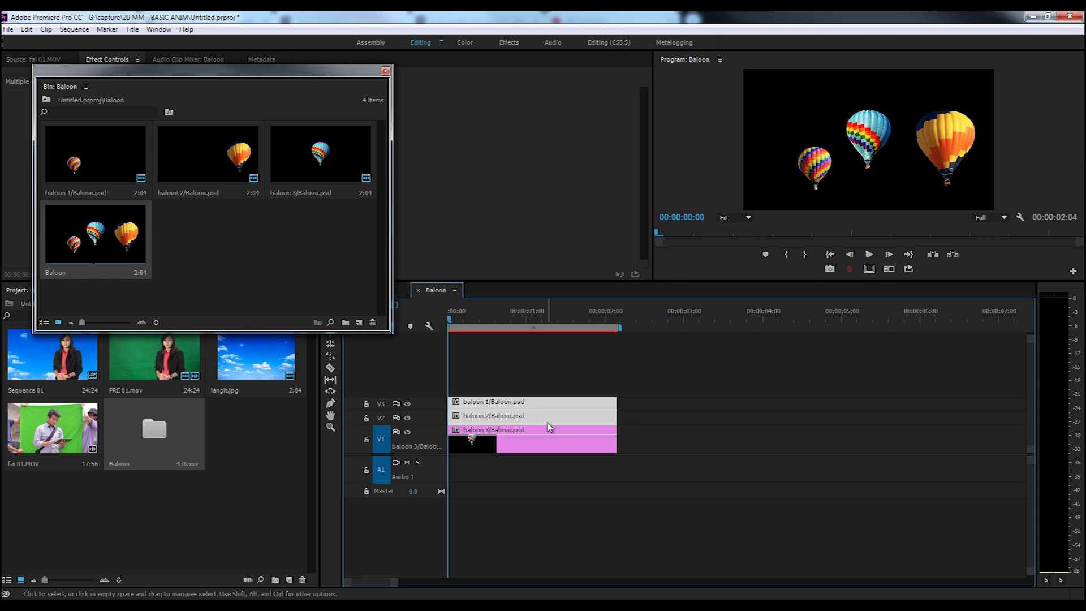
{"action": "key", "text": "Delete"}
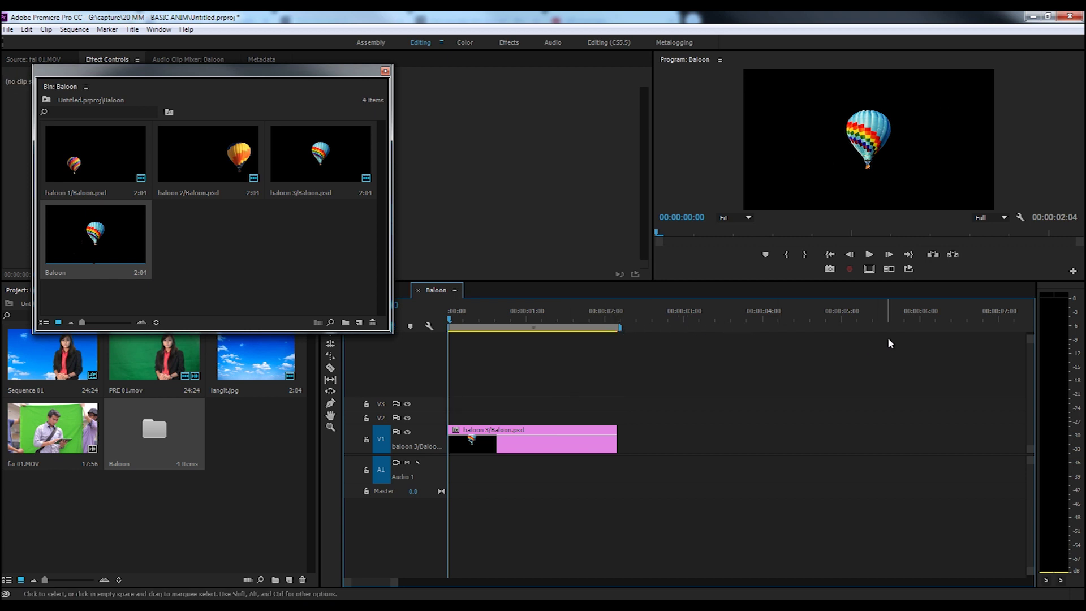
Extend the work area to about 20 seconds, lengthen the baloon 3 clip to 19:23, and close the floating Baloon bin
{"action": "key", "text": "minus"}
{"action": "key", "text": "minus"}
{"action": "key", "text": "minus"}
{"action": "left_click_drag", "start_coordinate": [471, 327], "coordinate": [638, 337]}
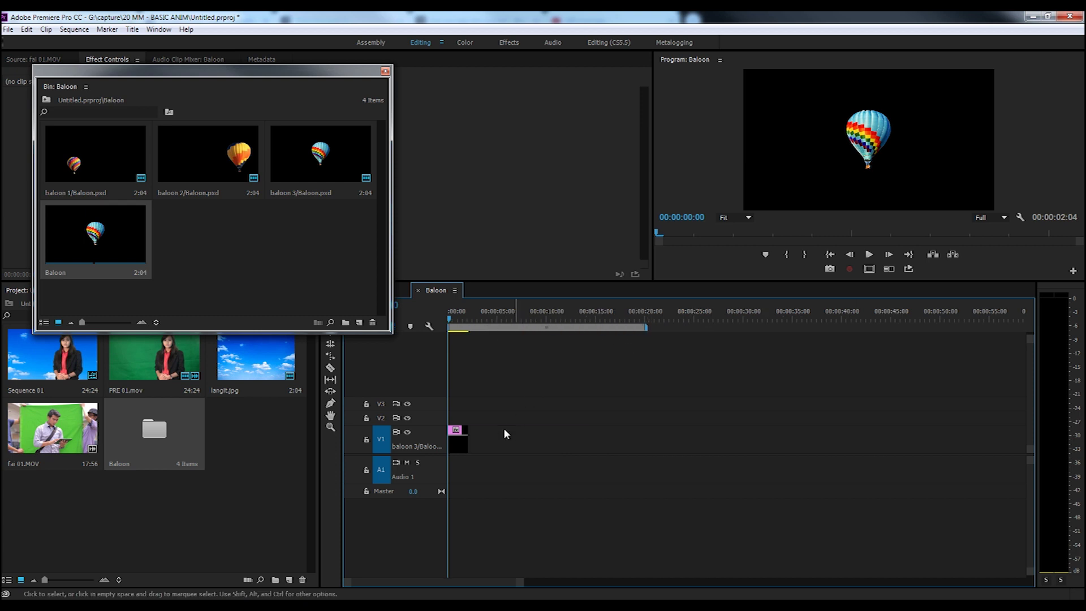
{"action": "left_click_drag", "start_coordinate": [472, 432], "coordinate": [644, 437]}
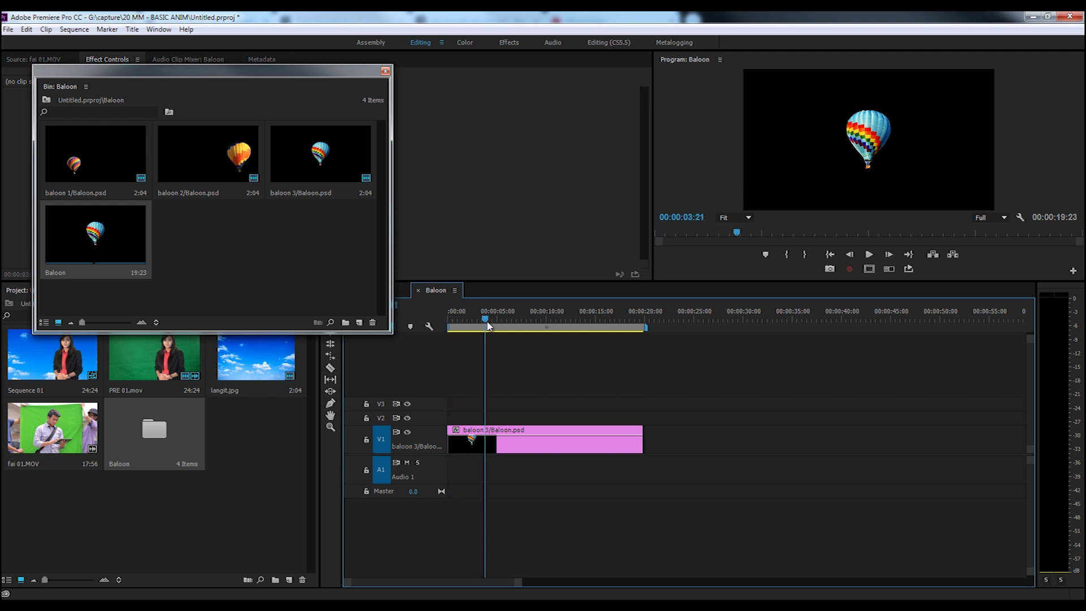
{"action": "left_click", "coordinate": [385, 71]}
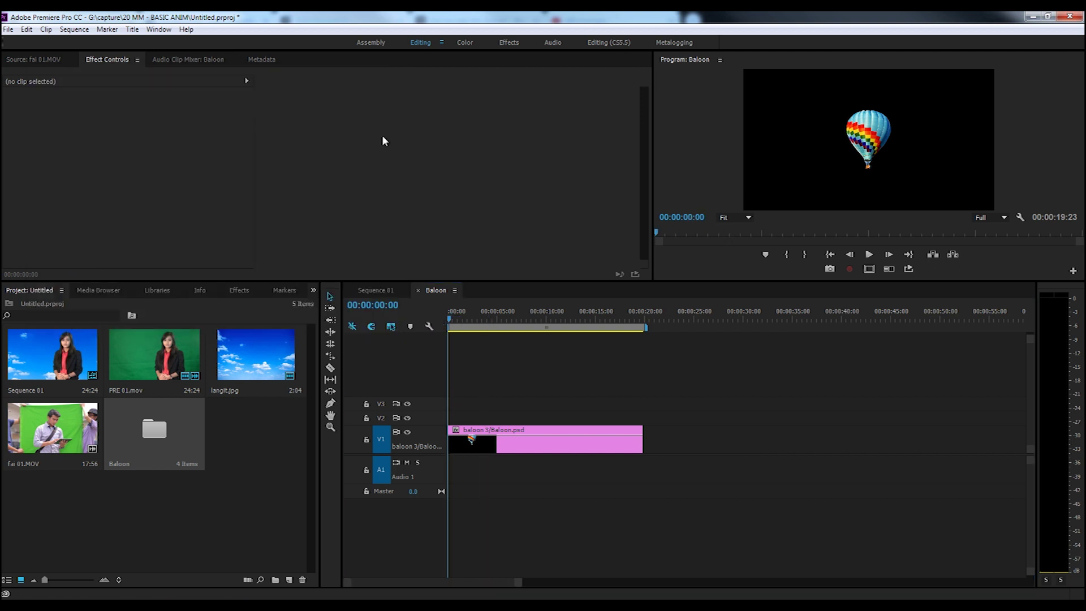
Expand the baloon 3 clip's Motion properties and examine its Opacity and blend mode settings
{"action": "left_click", "coordinate": [536, 452]}
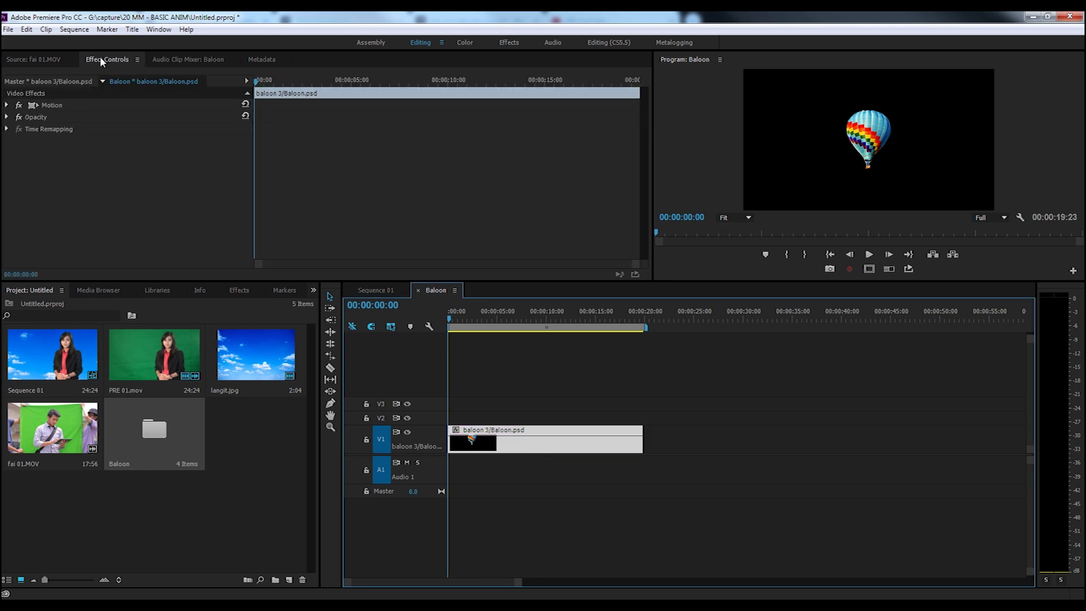
{"action": "left_click", "coordinate": [50, 104]}
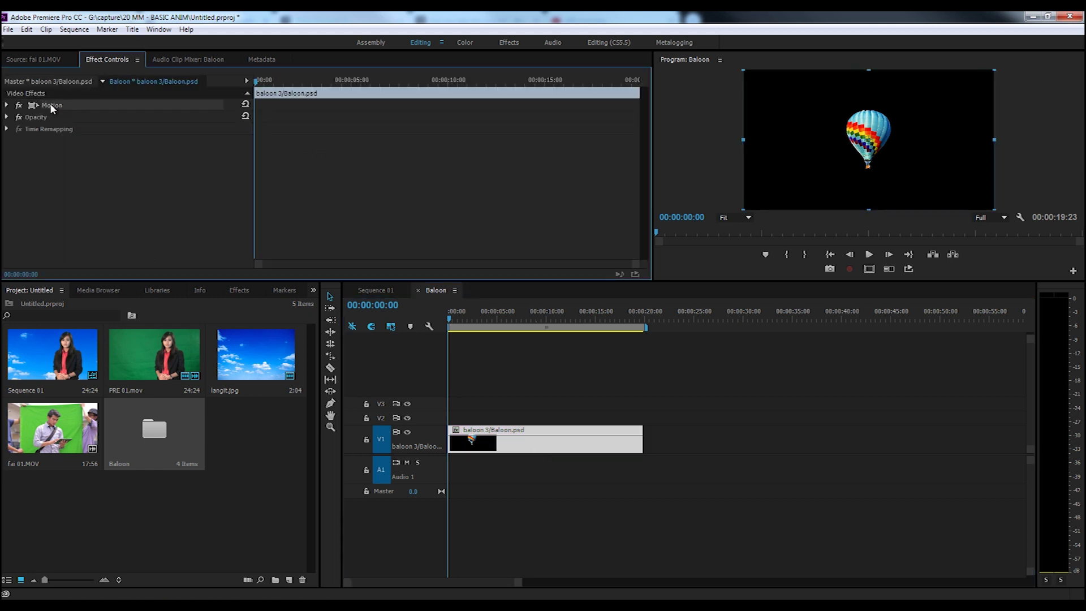
{"action": "left_click", "coordinate": [7, 105]}
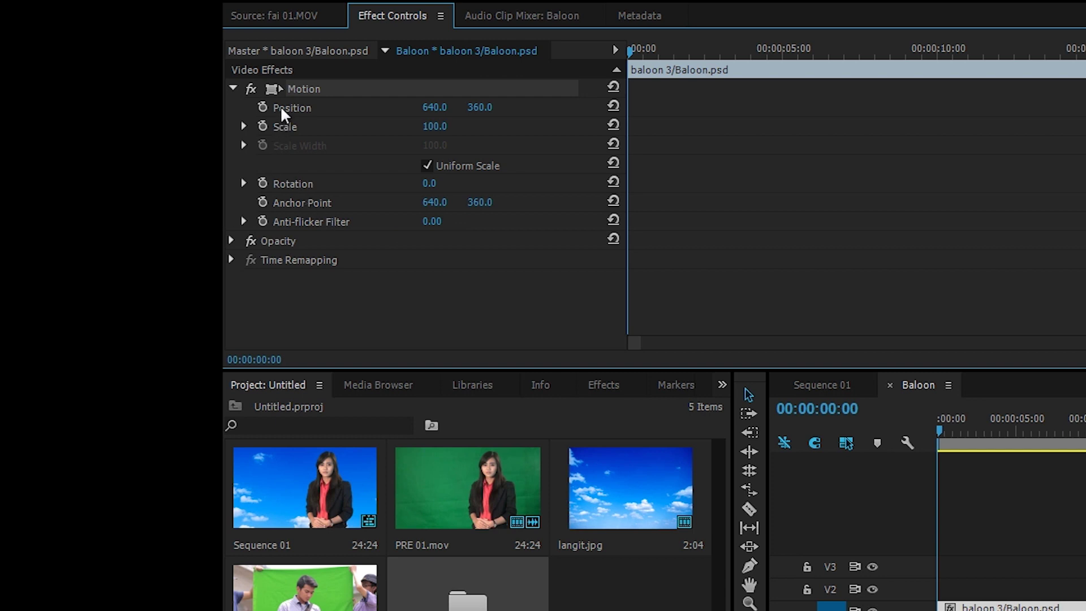
{"action": "left_click", "coordinate": [287, 241]}
{"action": "left_click", "coordinate": [232, 240]}
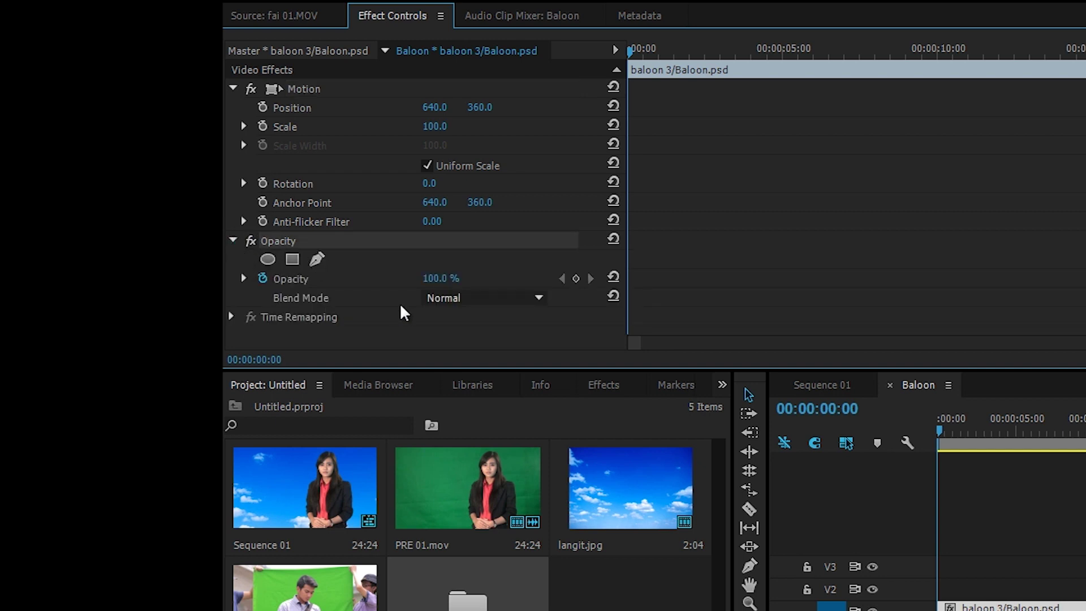
{"action": "left_click", "coordinate": [232, 240]}
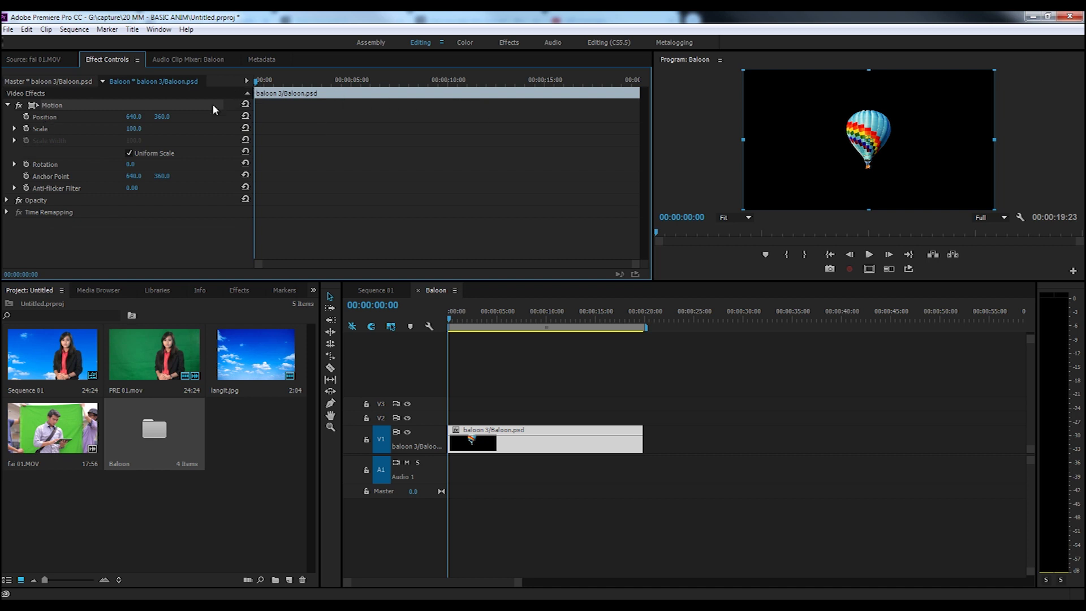
Keyframe the balloon's position at the clip start, to the left at 00:00:01:06, and at about 873.5, 172.8 at 00:00:02:14
{"action": "left_click", "coordinate": [26, 116]}
{"action": "left_click_drag", "start_coordinate": [259, 82], "coordinate": [278, 83]}
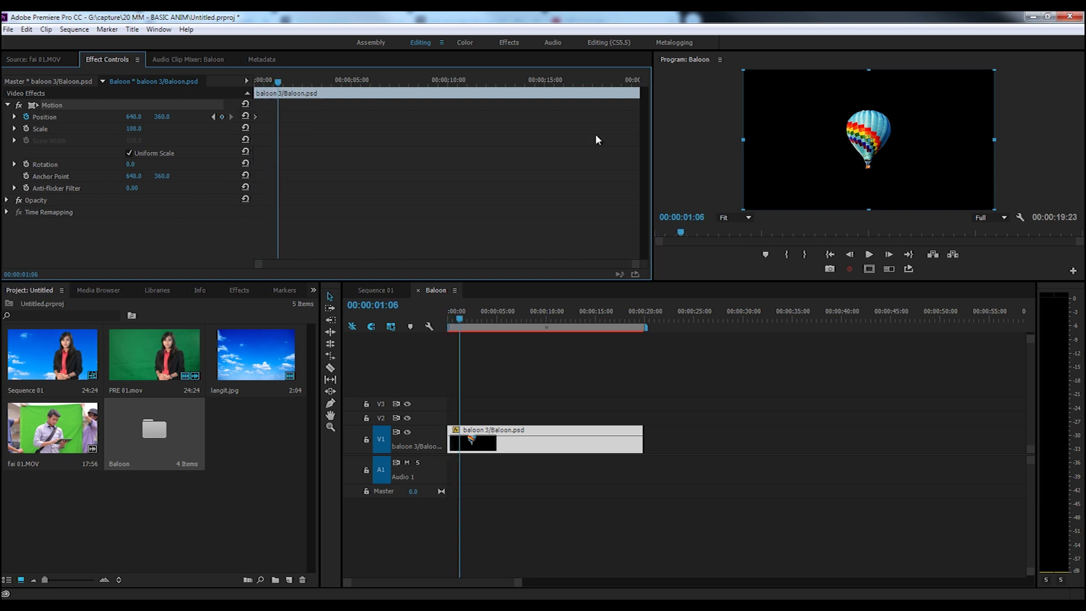
{"action": "left_click_drag", "start_coordinate": [890, 130], "coordinate": [829, 143]}
{"action": "left_click_drag", "start_coordinate": [278, 83], "coordinate": [303, 83]}
{"action": "left_click_drag", "start_coordinate": [838, 134], "coordinate": [933, 117]}
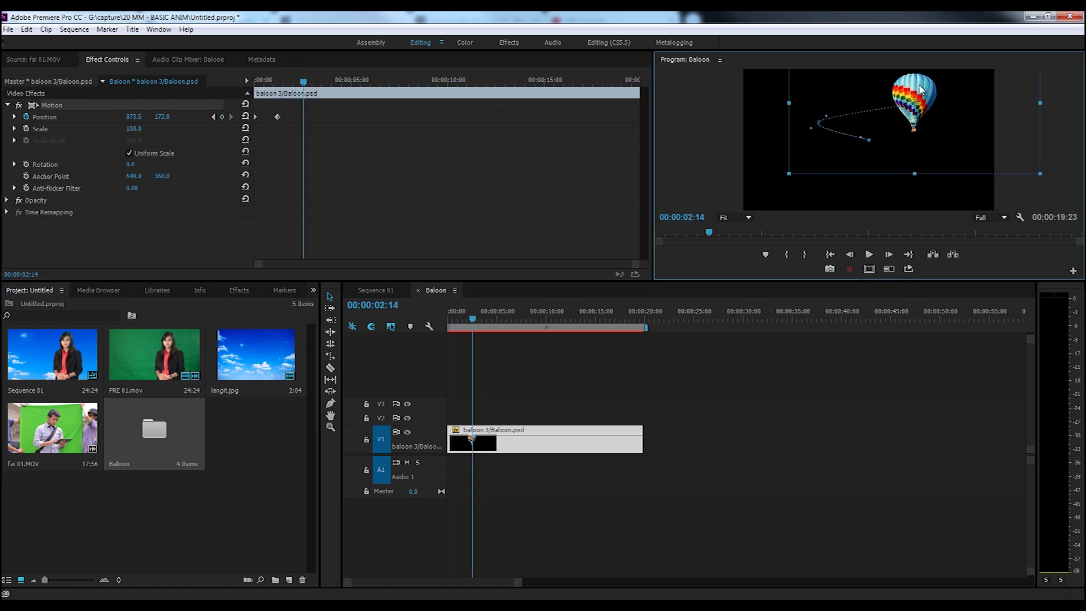
Add position keyframes placing the balloon at the lower right just before 7 seconds and at the lower left at 00:00:09:24
{"action": "left_click_drag", "start_coordinate": [306, 85], "coordinate": [385, 83]}
{"action": "left_click_drag", "start_coordinate": [923, 95], "coordinate": [978, 162]}
{"action": "left_click_drag", "start_coordinate": [385, 83], "coordinate": [446, 83]}
{"action": "left_click_drag", "start_coordinate": [966, 180], "coordinate": [789, 193]}
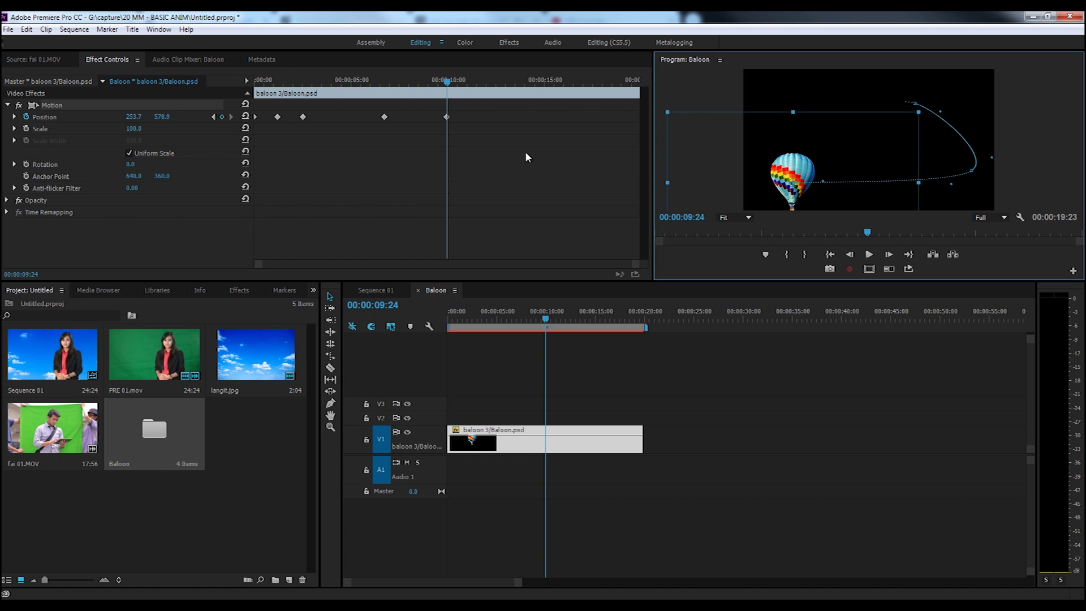
Add position keyframes placing the balloon at the upper left near 16.5 seconds and at about 622.7, 262.1 at 00:00:19:13
{"action": "left_click_drag", "start_coordinate": [446, 84], "coordinate": [571, 98]}
{"action": "left_click_drag", "start_coordinate": [799, 168], "coordinate": [771, 92]}
{"action": "left_click_drag", "start_coordinate": [571, 83], "coordinate": [632, 83]}
{"action": "left_click_drag", "start_coordinate": [754, 101], "coordinate": [871, 111]}
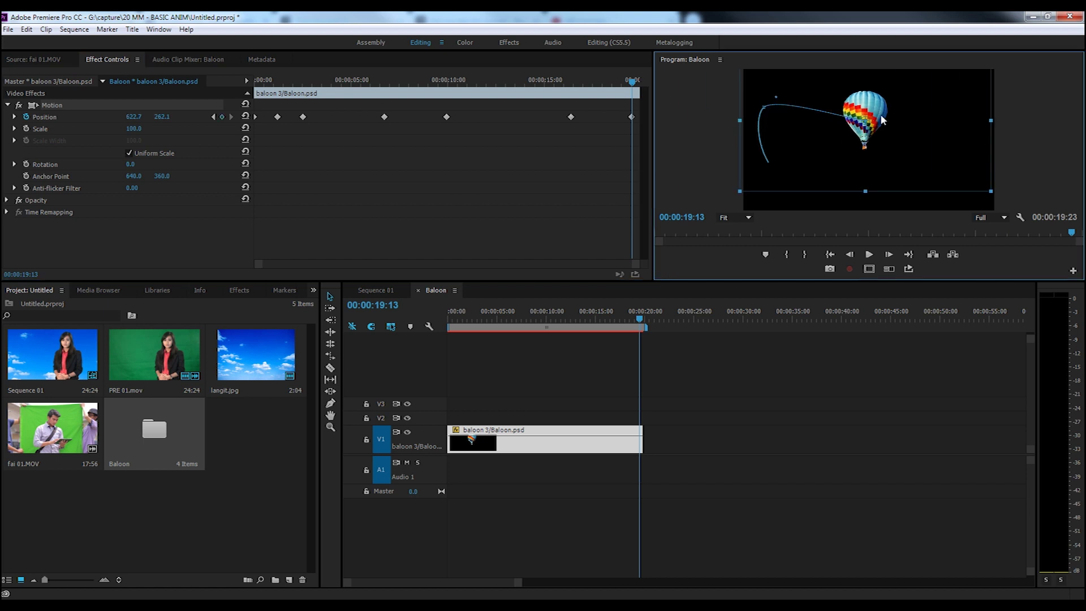
Play the balloon's motion path from the start in a maximized program monitor, and restore the normal layout
{"action": "left_click_drag", "start_coordinate": [334, 80], "coordinate": [225, 85]}
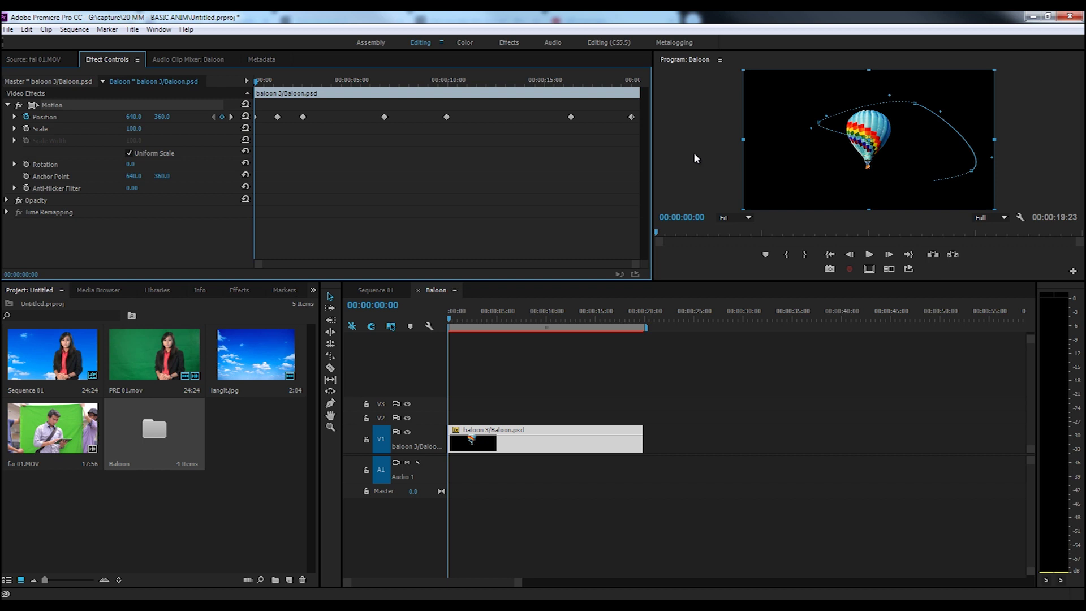
{"action": "key", "text": "grave"}
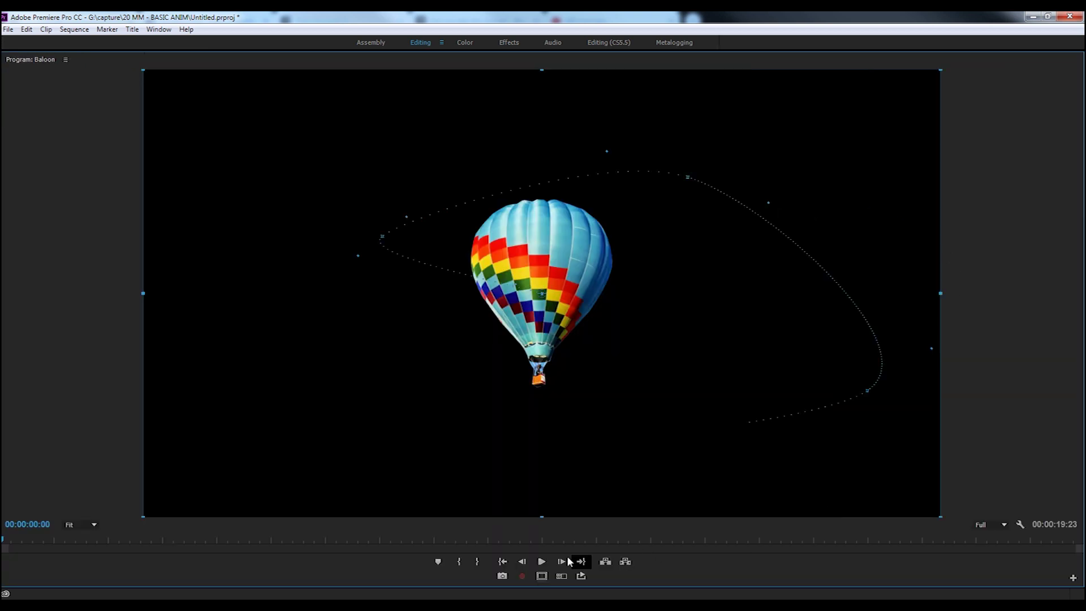
{"action": "left_click", "coordinate": [542, 561]}
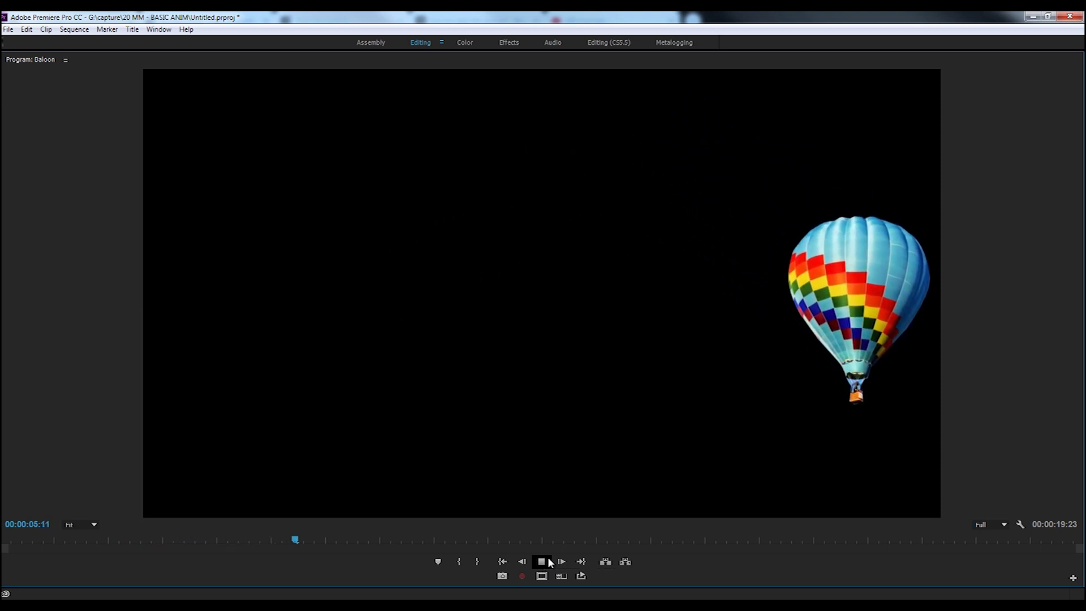
{"action": "left_click", "coordinate": [540, 562]}
{"action": "key", "text": "grave"}
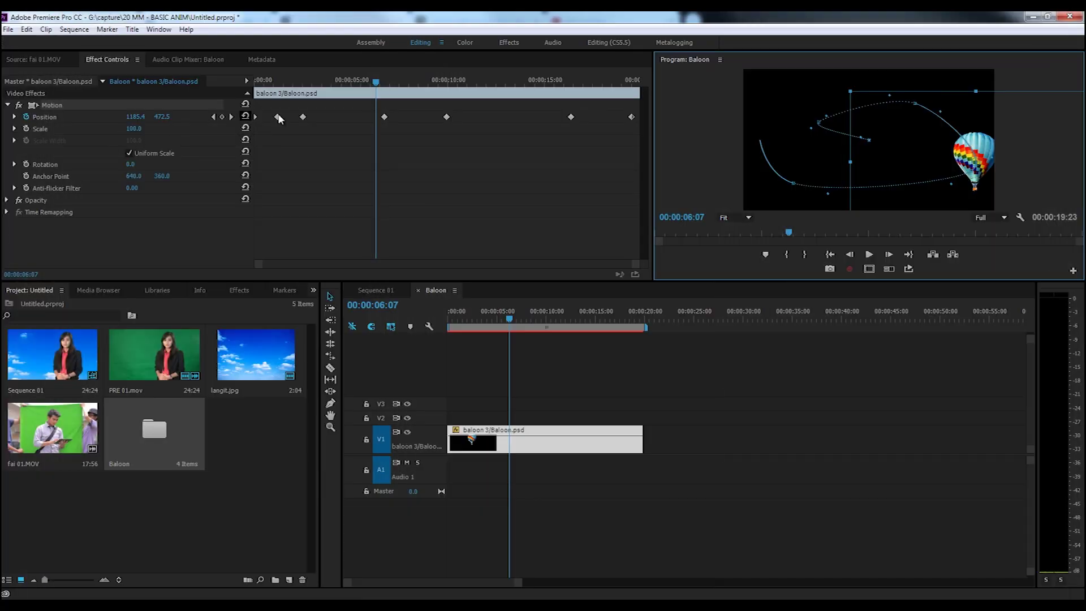
Turn on scale keyframing at the clip start and set the balloon's scale to 200 at 00:00:04:07
{"action": "left_click_drag", "start_coordinate": [283, 83], "coordinate": [228, 101]}
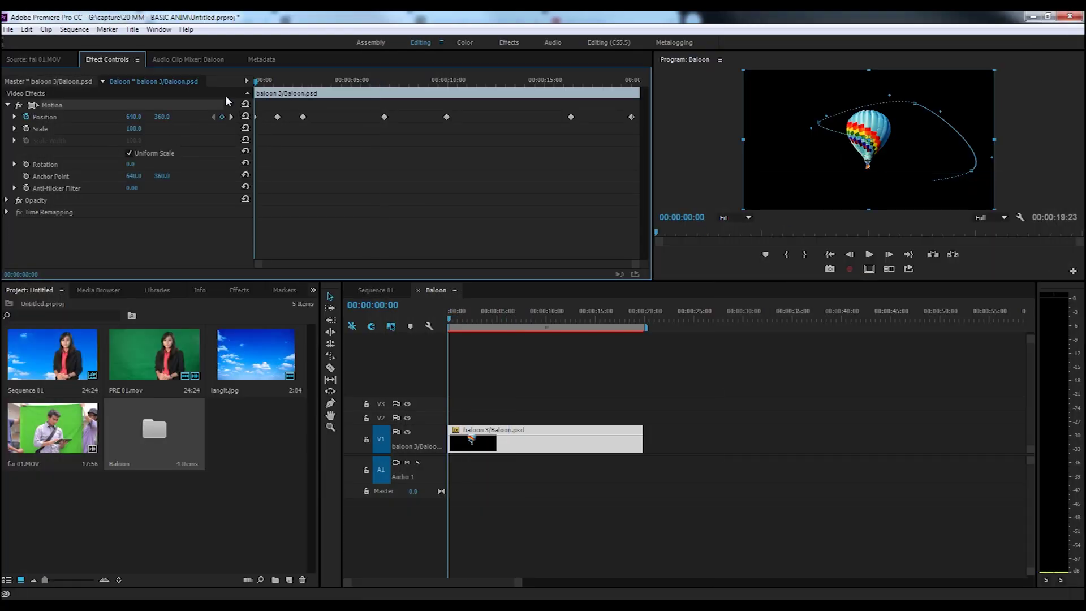
{"action": "left_click", "coordinate": [26, 129]}
{"action": "left_click", "coordinate": [337, 83]}
{"action": "left_click", "coordinate": [132, 129]}
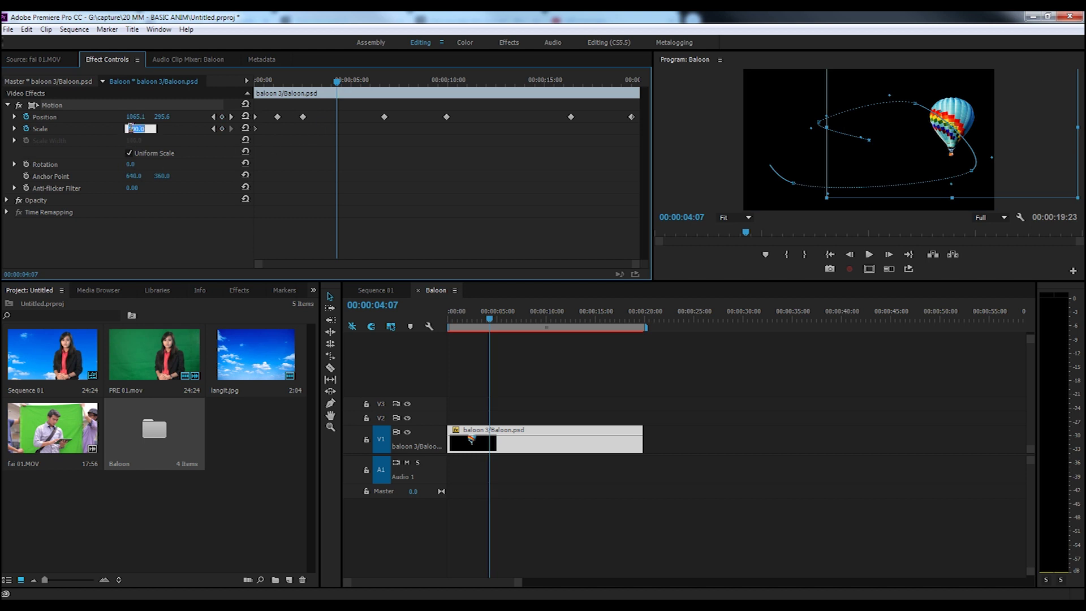
{"action": "type", "text": "200"}
{"action": "key", "text": "Return"}
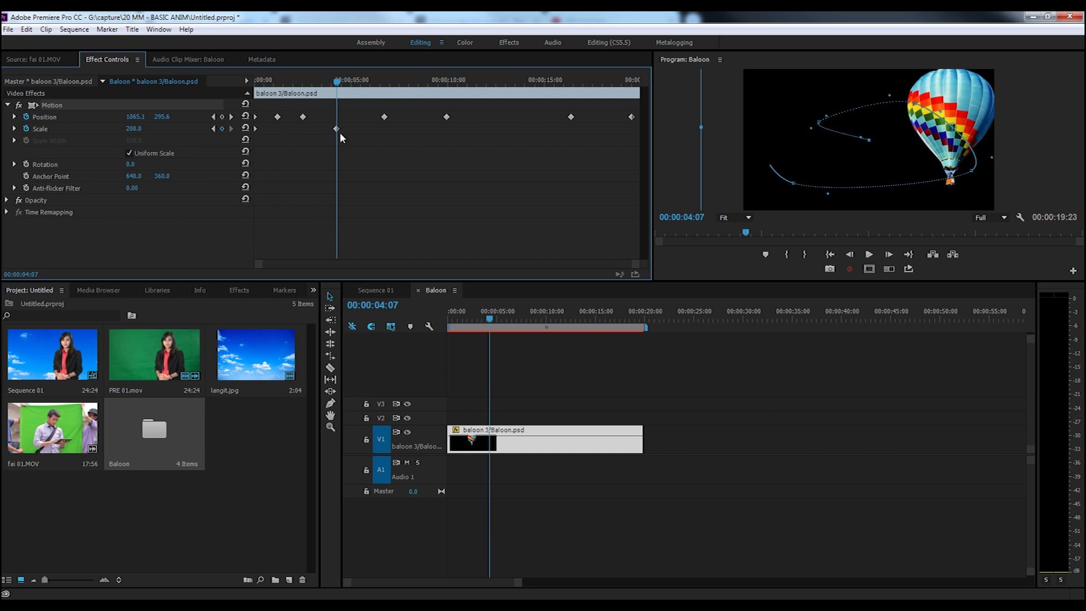
Keyframe the balloon's scale to 47 at 00:00:10:24 and to 86 at 00:00:13:17
{"action": "left_click_drag", "start_coordinate": [342, 81], "coordinate": [467, 92]}
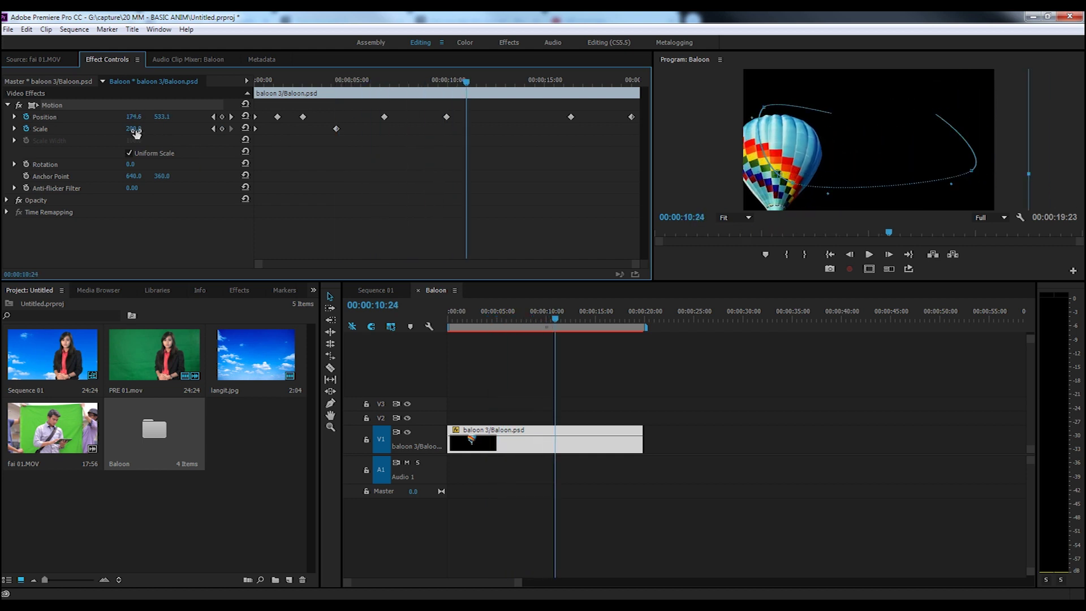
{"action": "left_click_drag", "start_coordinate": [138, 134], "coordinate": [201, 127]}
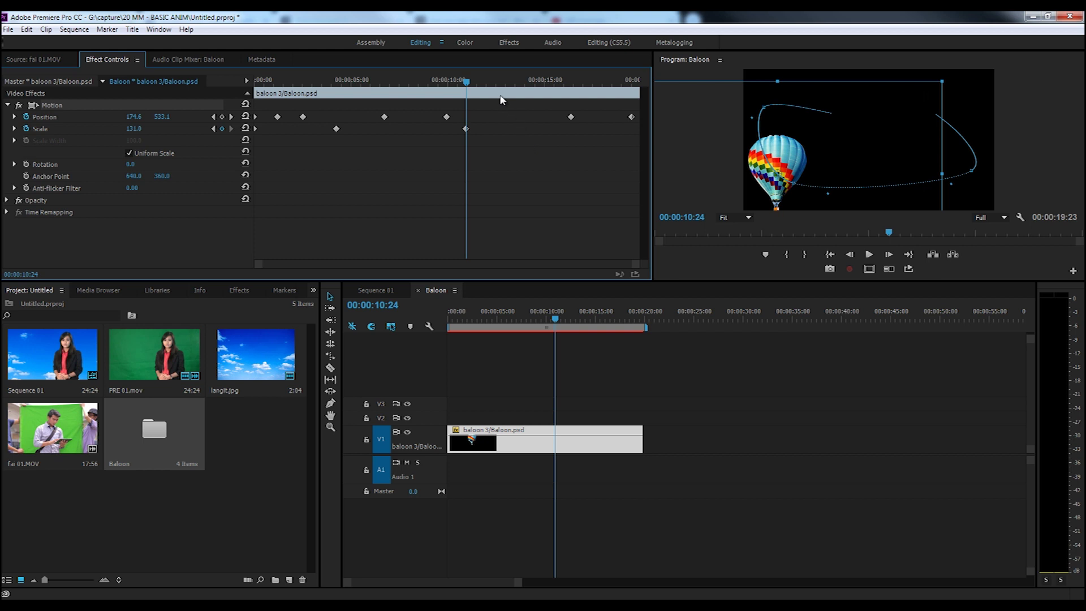
{"action": "left_click_drag", "start_coordinate": [138, 131], "coordinate": [78, 127]}
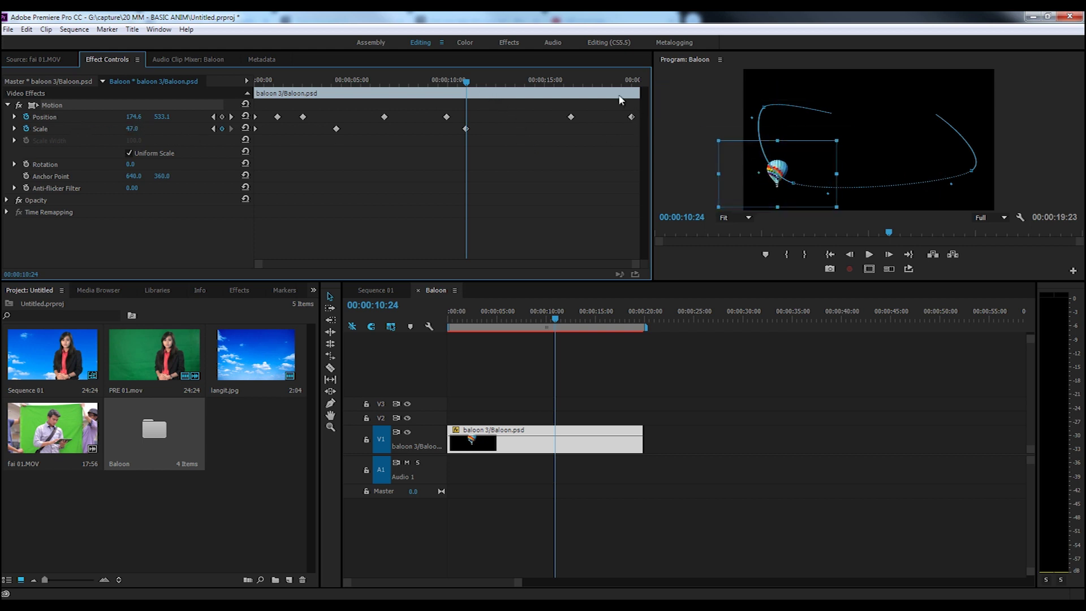
{"action": "left_click_drag", "start_coordinate": [471, 84], "coordinate": [518, 84]}
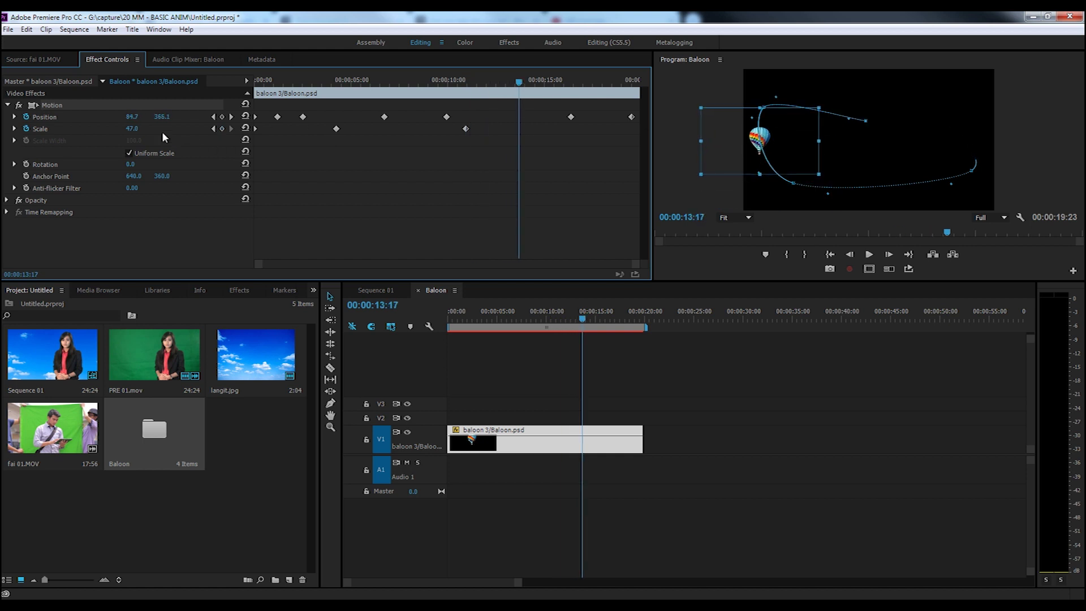
{"action": "left_click_drag", "start_coordinate": [139, 130], "coordinate": [183, 128]}
Keyframe the balloon's scale to 148 at 00:00:17:04
{"action": "left_click_drag", "start_coordinate": [517, 83], "coordinate": [586, 84]}
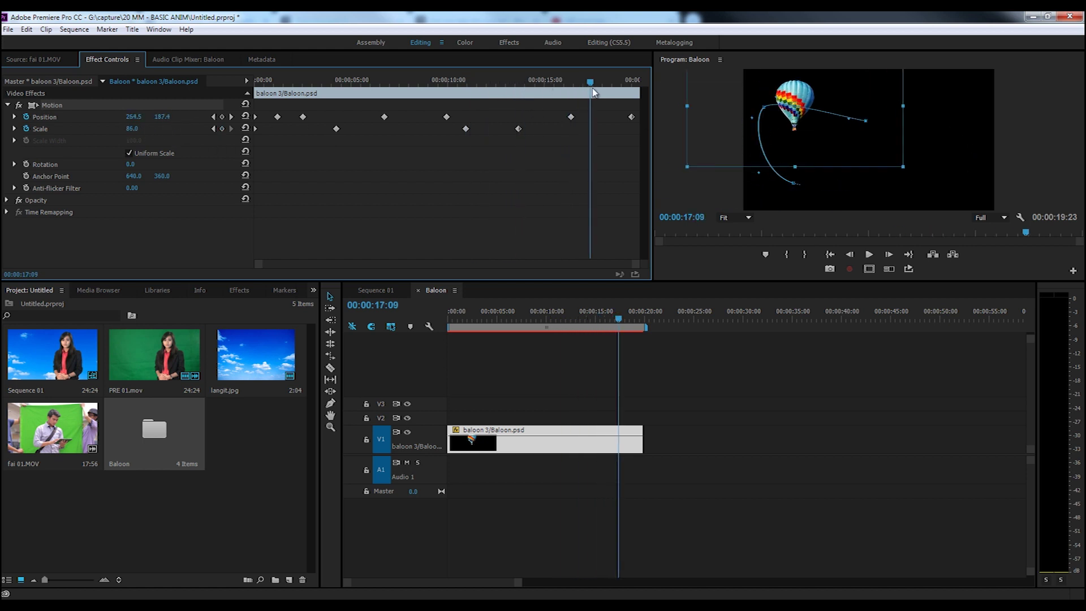
{"action": "left_click", "coordinate": [135, 129]}
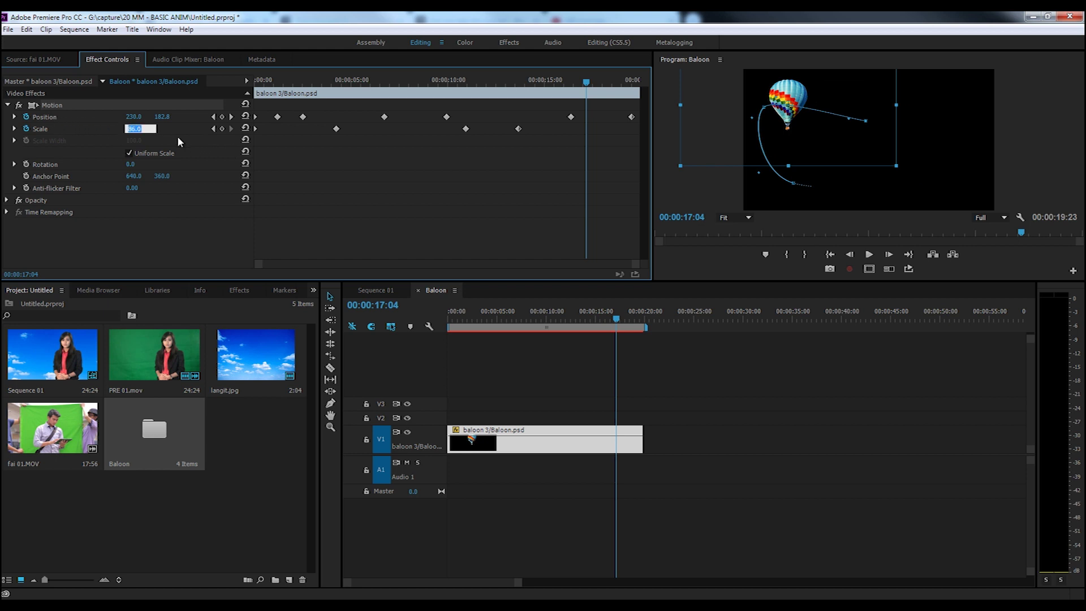
{"action": "type", "text": "65"}
{"action": "key", "text": "Return"}
{"action": "left_click_drag", "start_coordinate": [80, 114], "coordinate": [120, 107]}
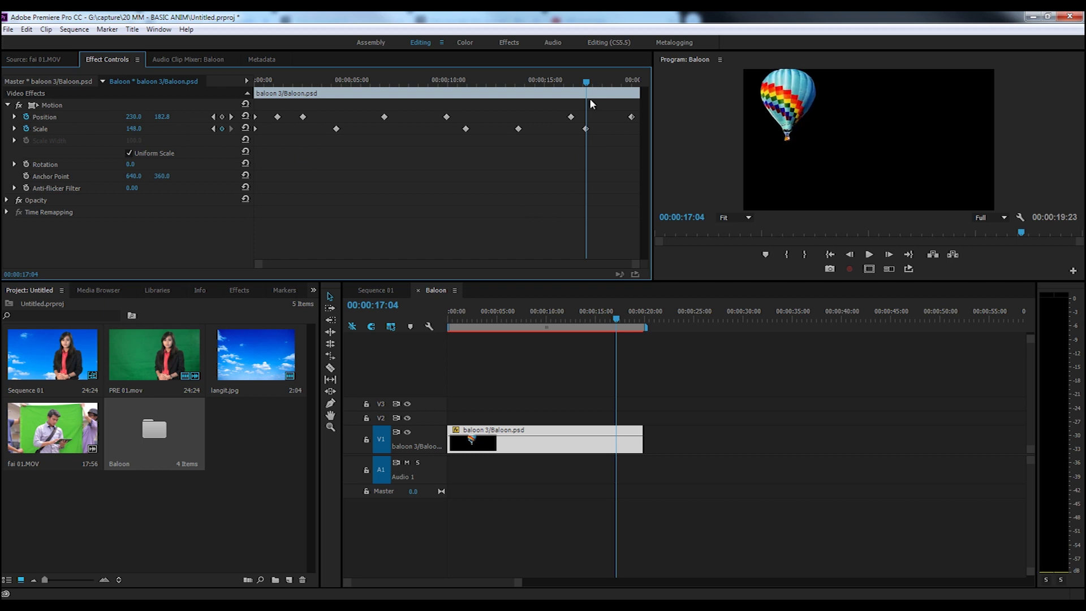
Move the last three scale keyframes earlier, shift the position keyframes near 10 and 16 seconds, and preview the animation
{"action": "left_click_drag", "start_coordinate": [586, 83], "coordinate": [391, 134]}
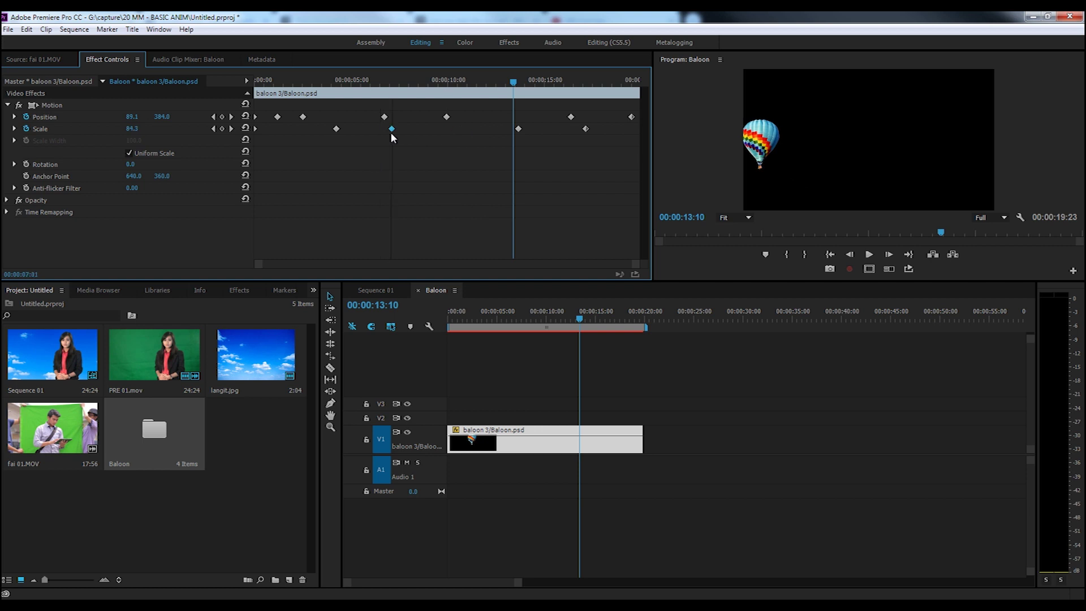
{"action": "mouse_move", "coordinate": [518, 131]}
{"action": "left_mouse_down"}
{"action": "mouse_move", "coordinate": [447, 130]}
{"action": "mouse_move", "coordinate": [519, 132]}
{"action": "left_mouse_up"}
{"action": "left_click_drag", "start_coordinate": [447, 118], "coordinate": [427, 127]}
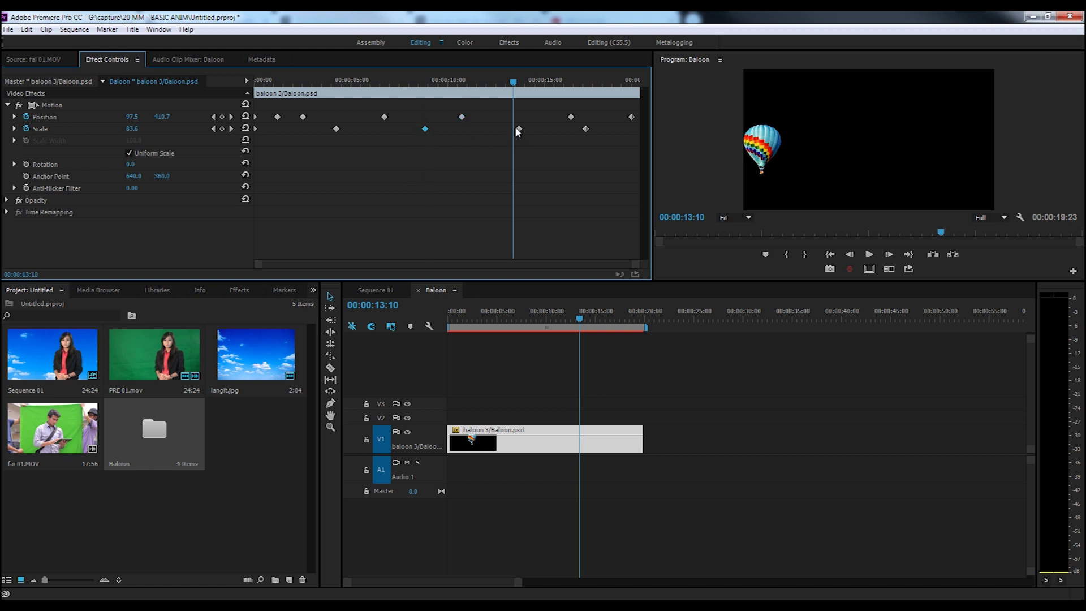
{"action": "left_click_drag", "start_coordinate": [518, 130], "coordinate": [473, 131]}
{"action": "left_click_drag", "start_coordinate": [584, 131], "coordinate": [560, 117]}
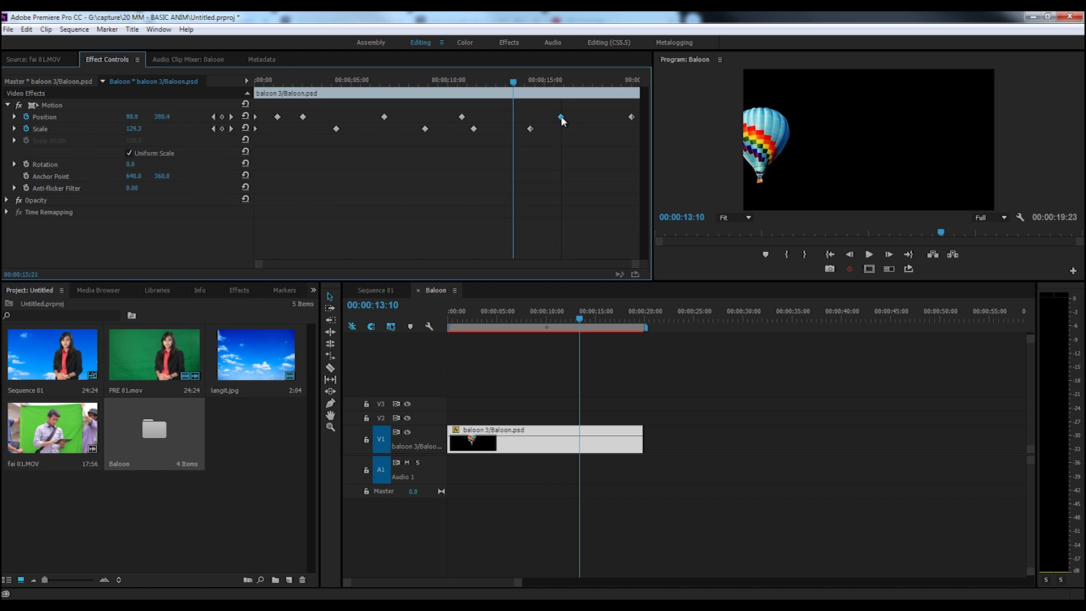
{"action": "left_click_drag", "start_coordinate": [513, 82], "coordinate": [281, 97]}
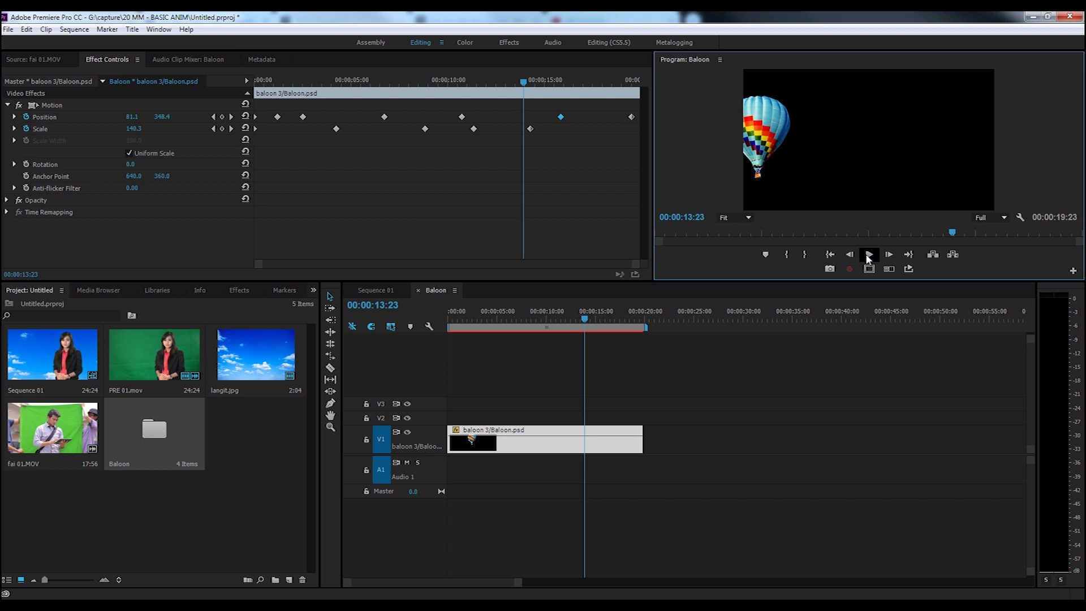
Try to paste the animated balloon clip into Sequence 01 at 00:00:30:09, and undo the paste
{"action": "left_click", "coordinate": [382, 290]}
{"action": "left_click_drag", "start_coordinate": [564, 319], "coordinate": [580, 320]}
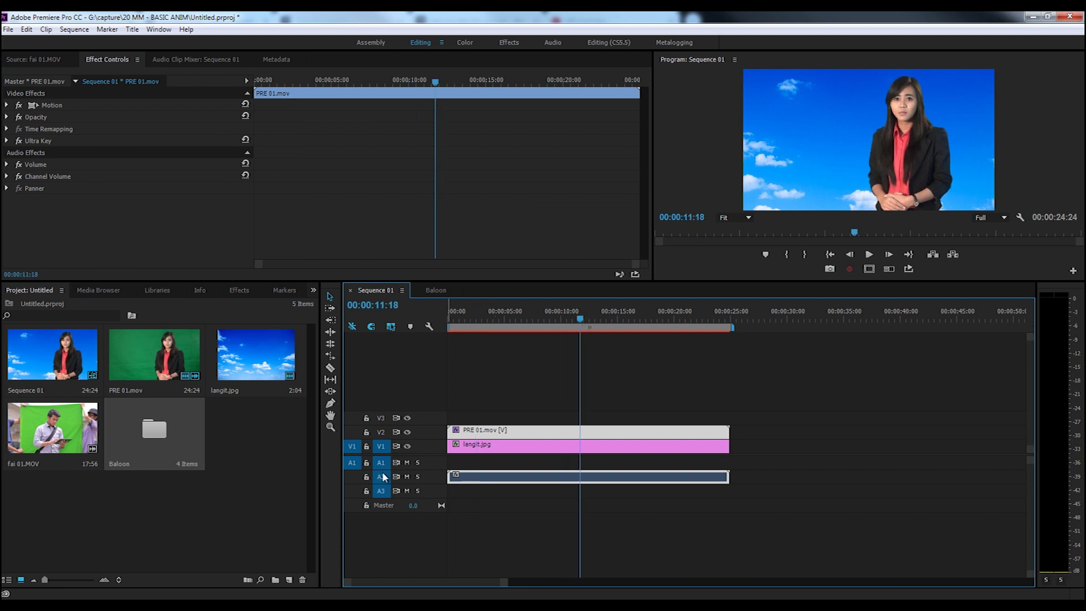
{"action": "left_click", "coordinate": [430, 289]}
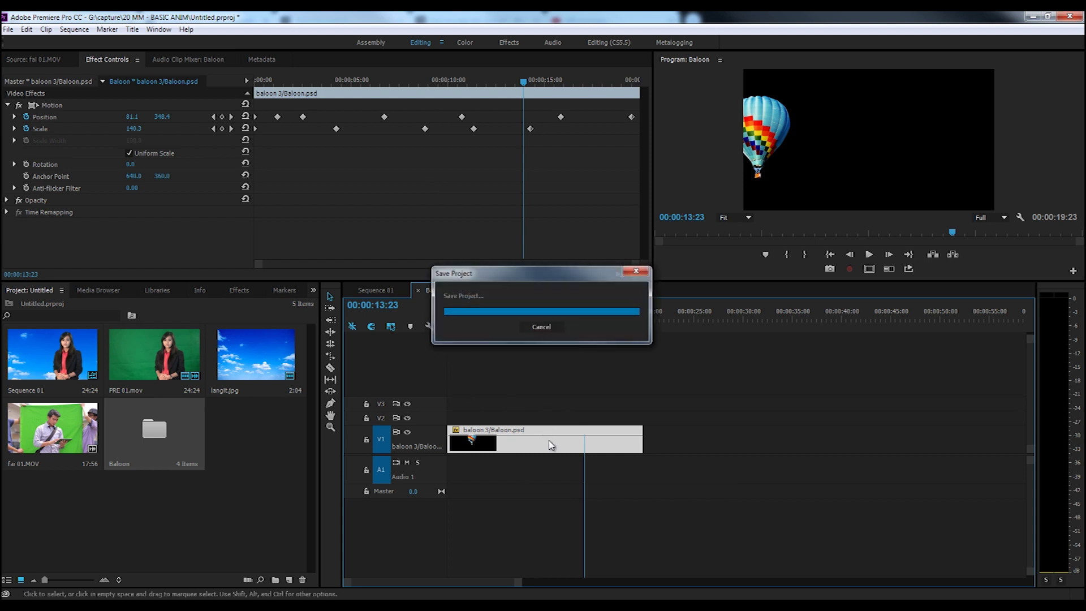
{"action": "left_click", "coordinate": [376, 290]}
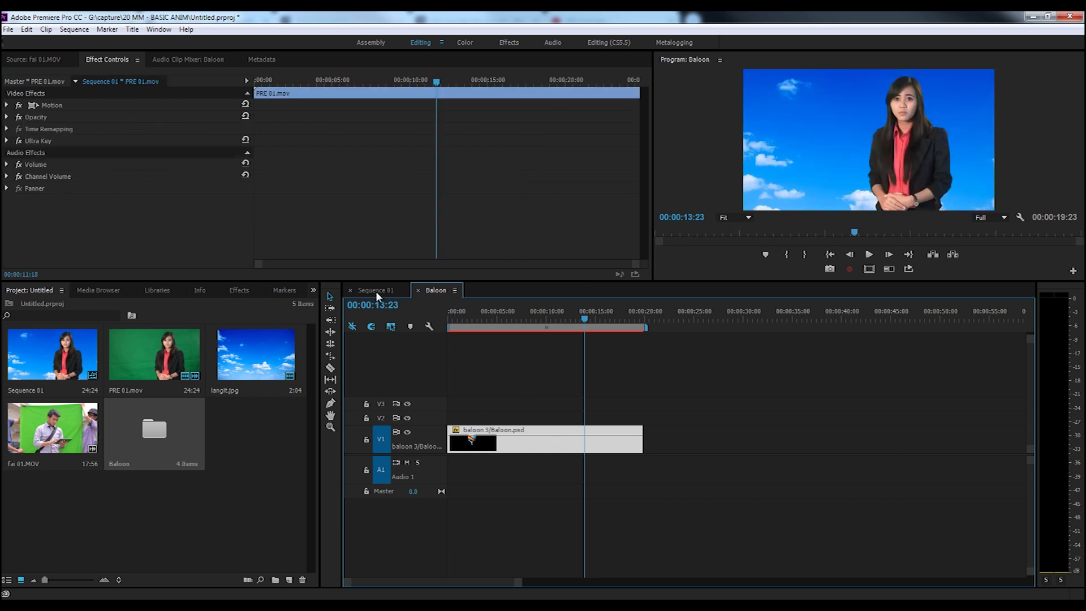
{"action": "left_click", "coordinate": [791, 317]}
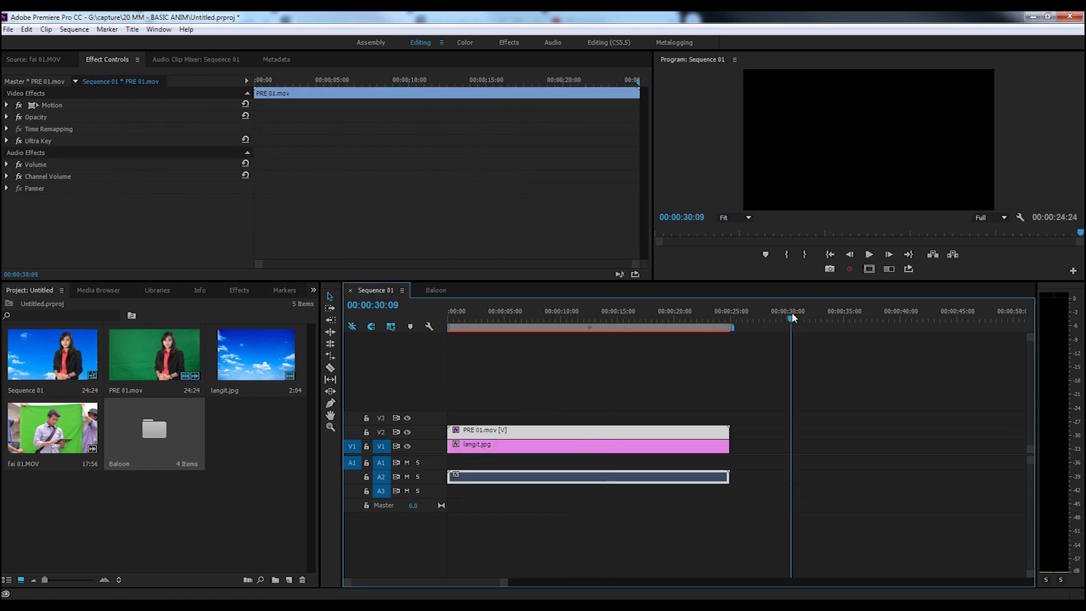
{"action": "key", "text": "ctrl+v"}
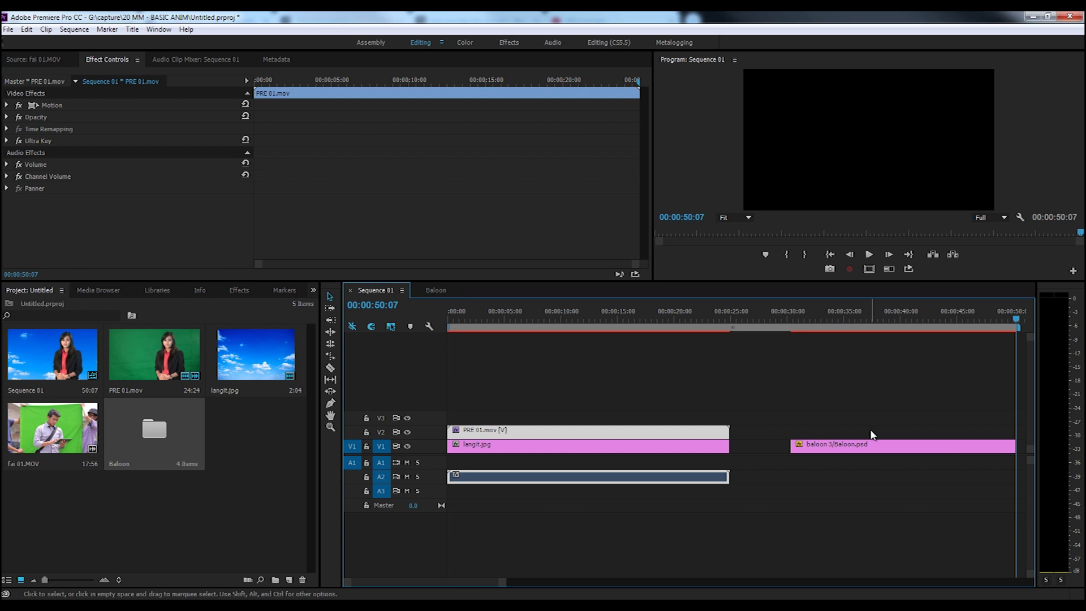
{"action": "key", "text": "ctrl+z"}
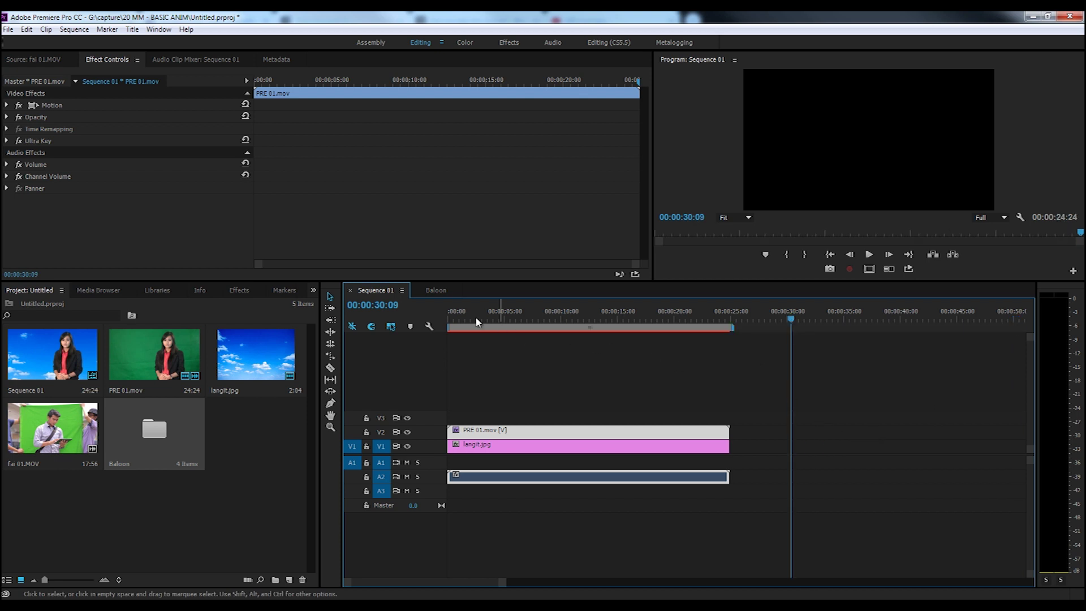
{"action": "left_click", "coordinate": [434, 290]}
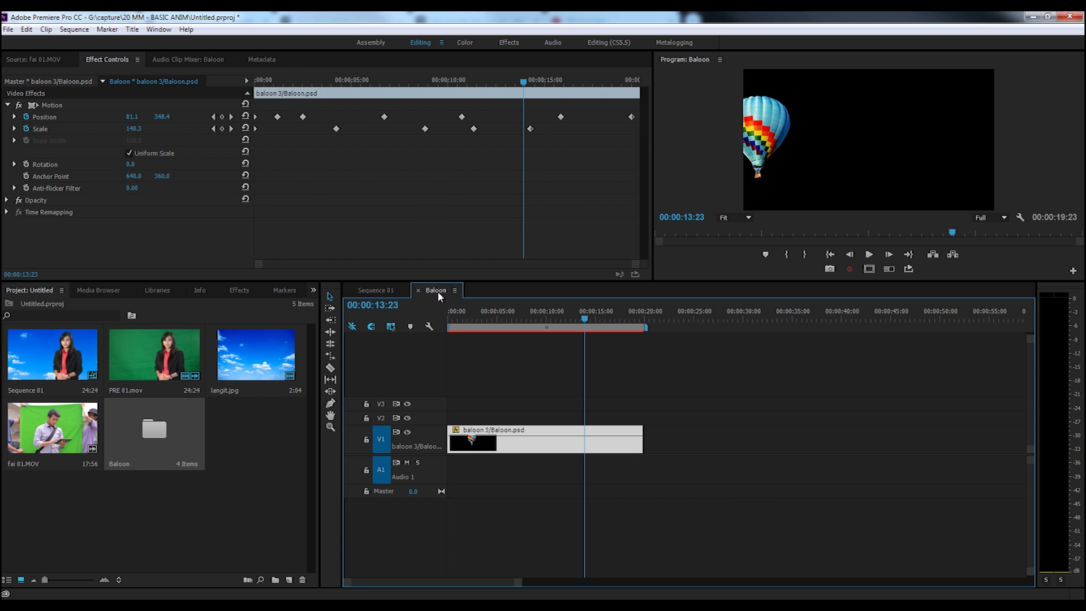
{"action": "left_click", "coordinate": [371, 286]}
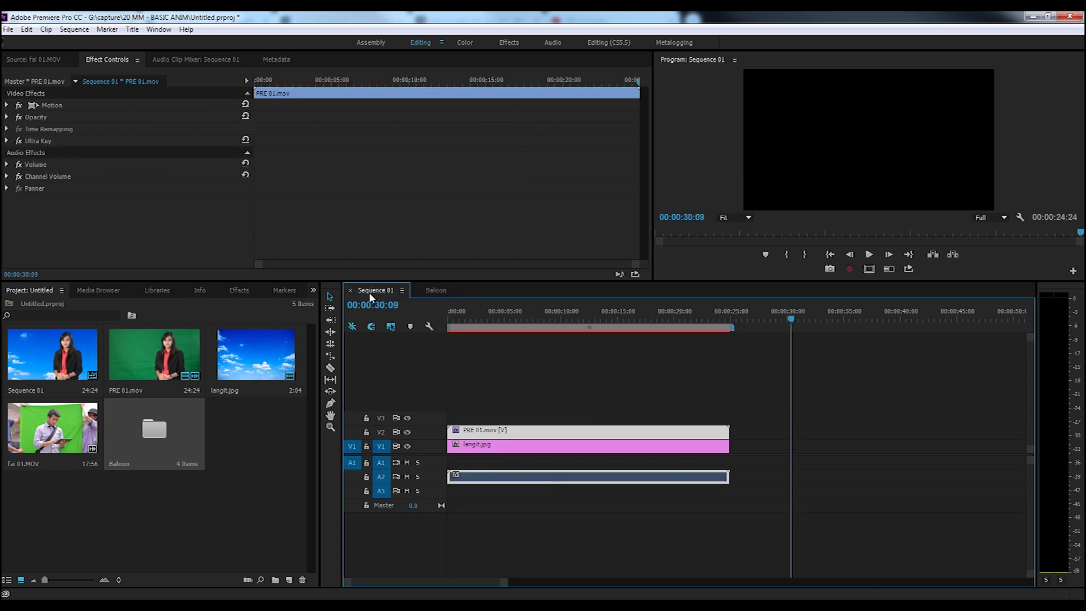
{"action": "left_click", "coordinate": [430, 287]}
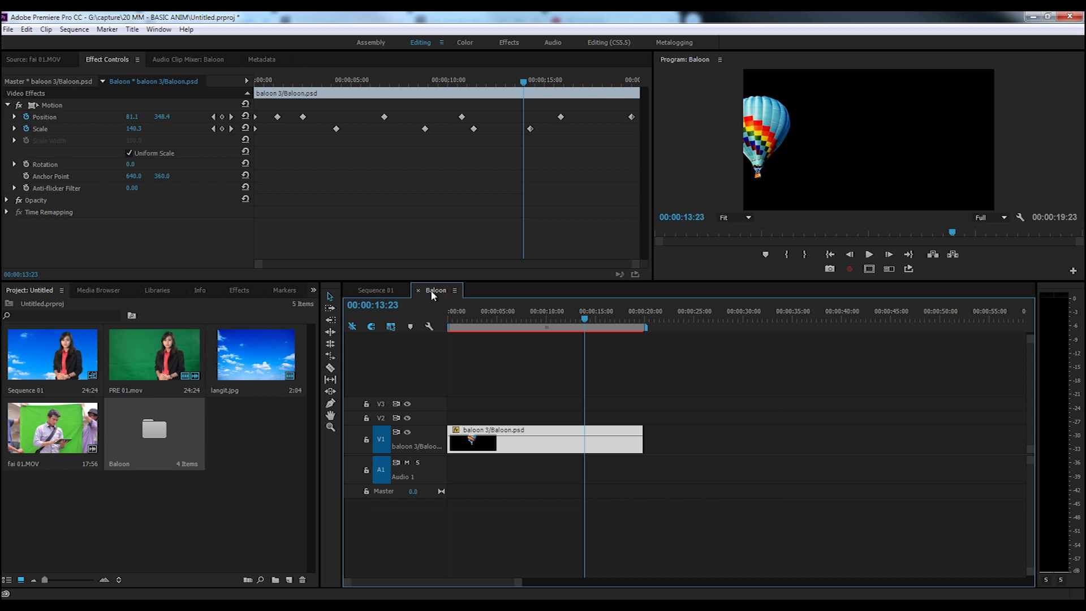
{"action": "left_click", "coordinate": [390, 289]}
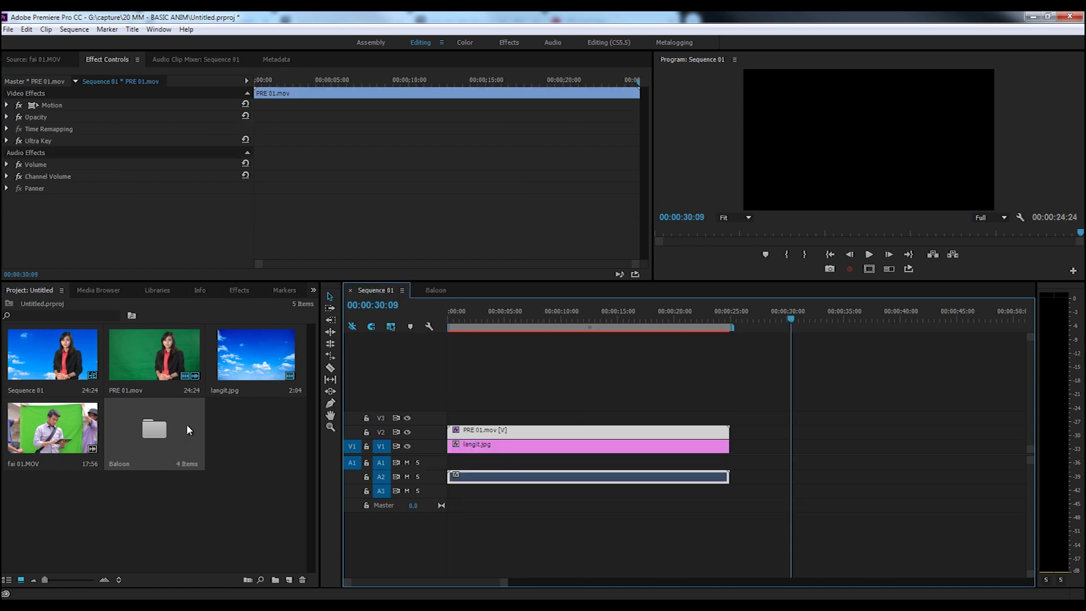
{"action": "left_click", "coordinate": [427, 288]}
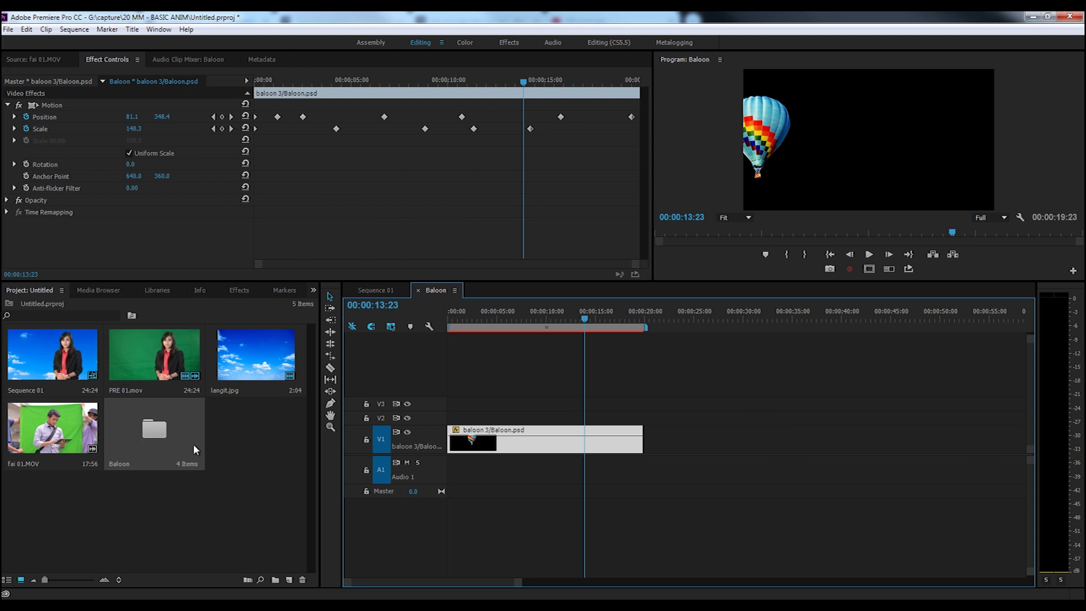
Place the Baloon sequence from the Baloon bin on track V3 at the start of Sequence 01 and preview the composite
{"action": "double_click", "coordinate": [152, 431]}
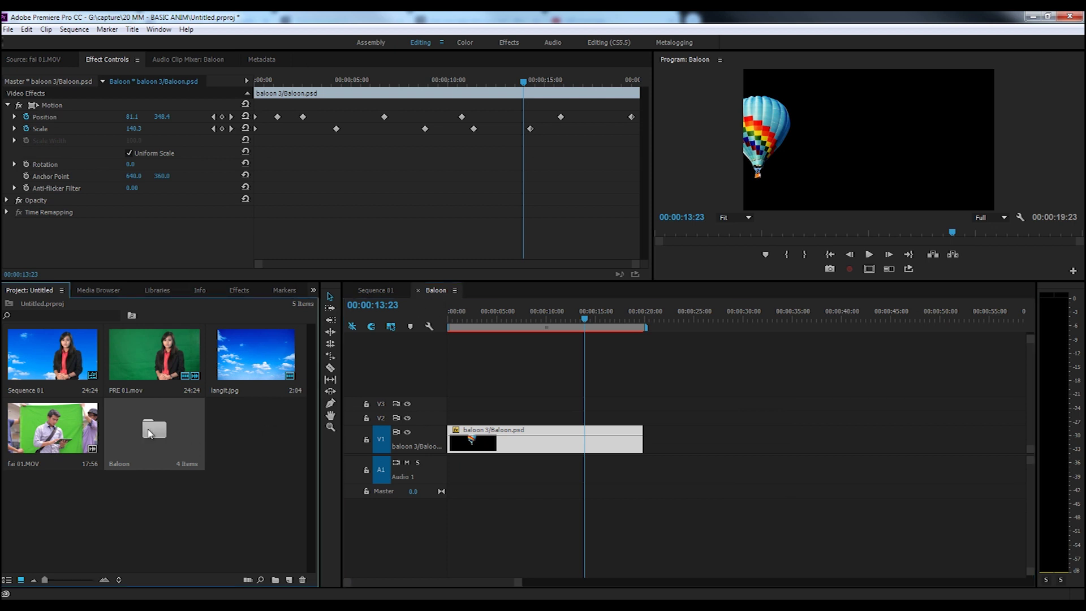
{"action": "left_click", "coordinate": [118, 241]}
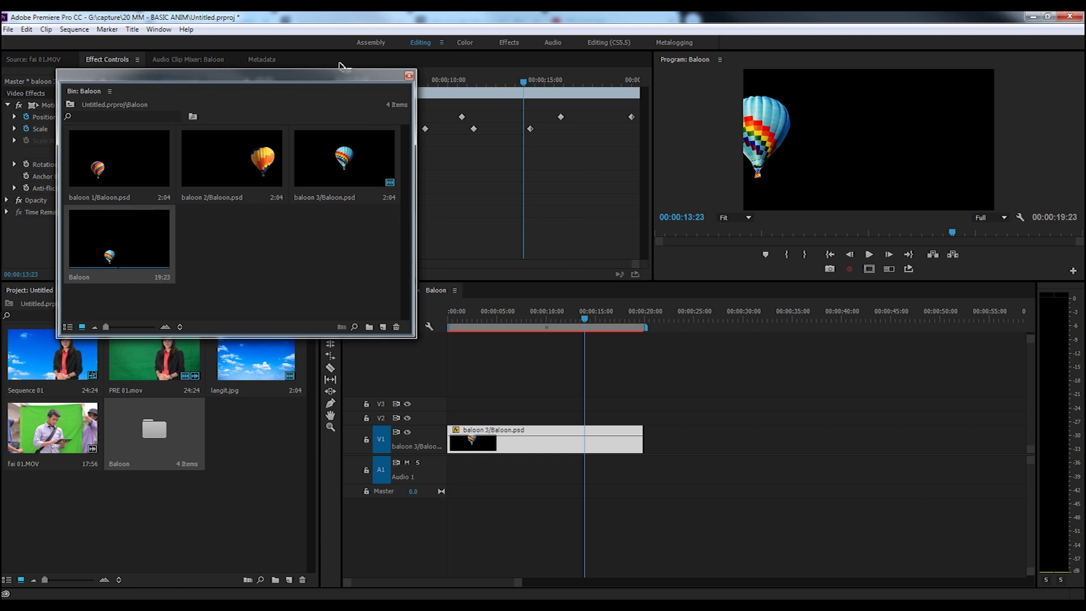
{"action": "left_click_drag", "start_coordinate": [326, 79], "coordinate": [273, 74]}
{"action": "left_click", "coordinate": [385, 287]}
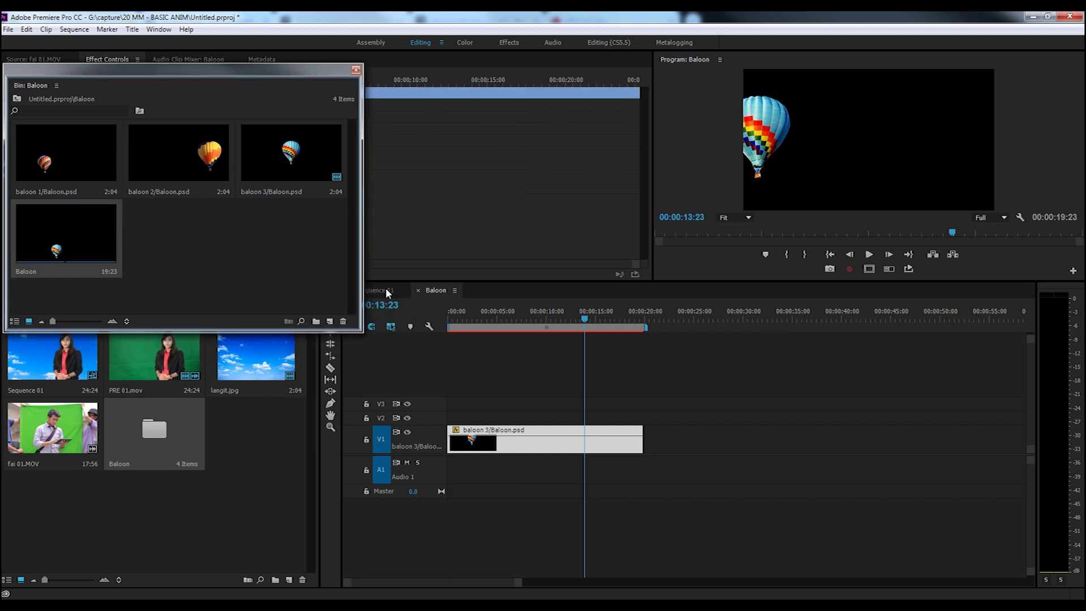
{"action": "left_click_drag", "start_coordinate": [47, 231], "coordinate": [447, 408]}
{"action": "left_click", "coordinate": [472, 310]}
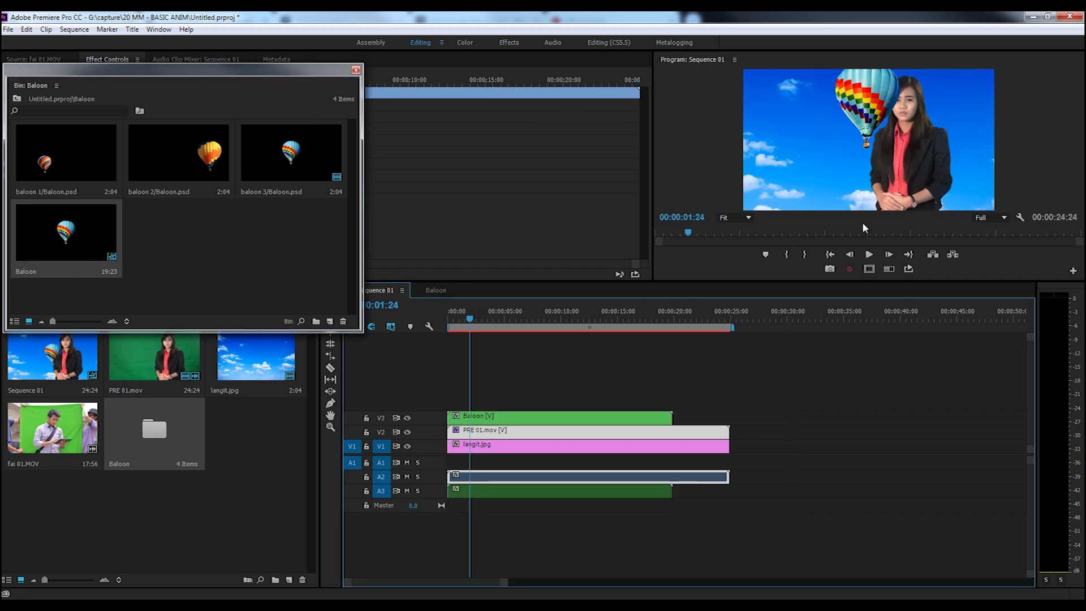
{"action": "left_click", "coordinate": [869, 255]}
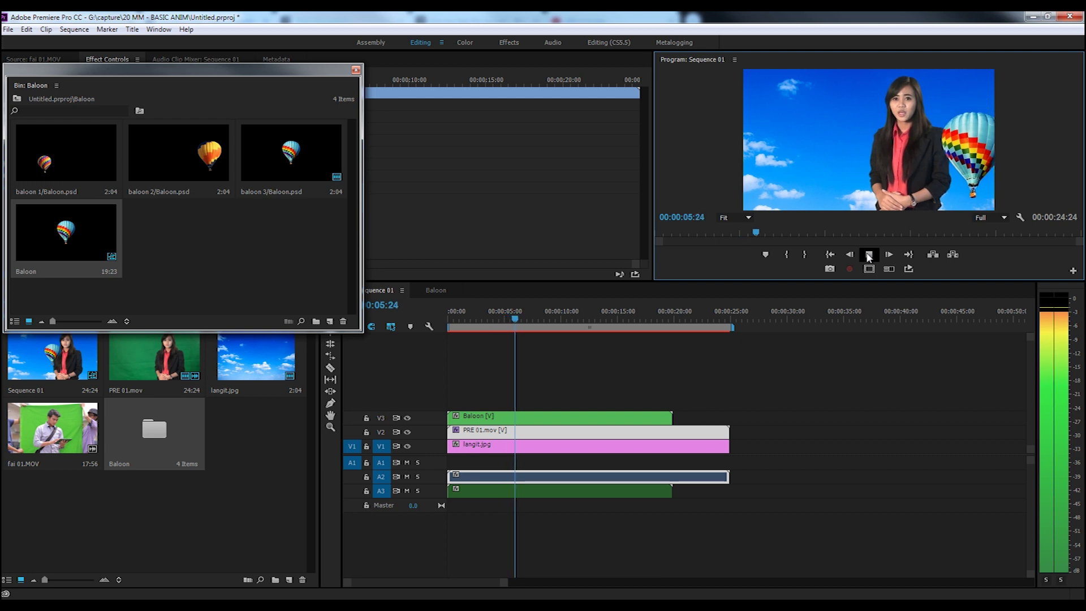
{"action": "left_click", "coordinate": [869, 255]}
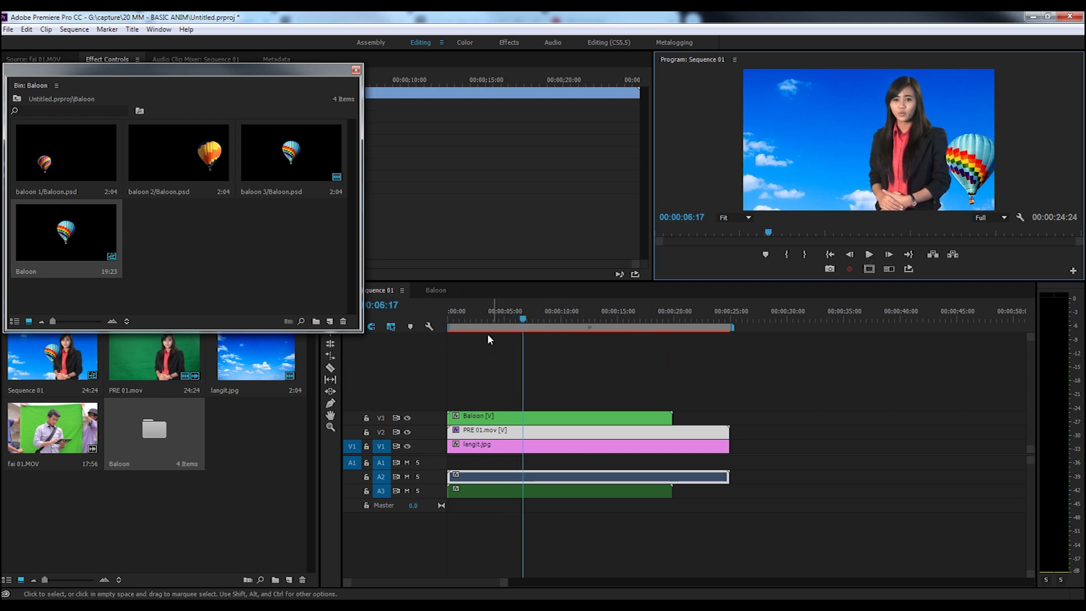
In the Baloon sequence, shift the last position keyframe earlier and keyframe the balloon below the frame at 00:00:18:22, around 619.8, 953.3
{"action": "left_click", "coordinate": [437, 290]}
{"action": "left_click", "coordinate": [628, 117]}
{"action": "left_click_drag", "start_coordinate": [523, 82], "coordinate": [620, 83]}
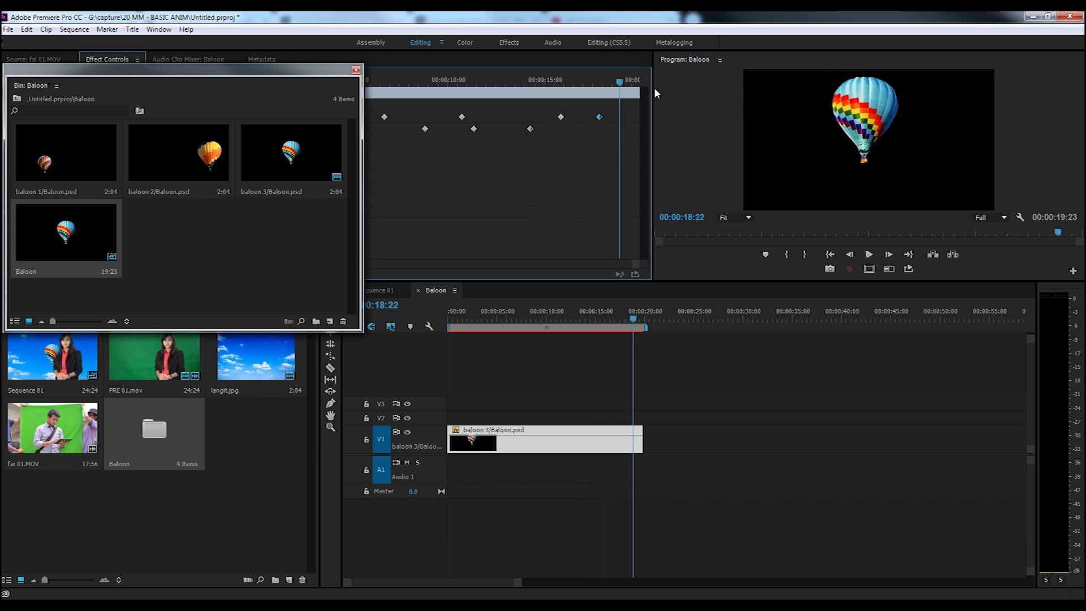
{"action": "left_click_drag", "start_coordinate": [305, 72], "coordinate": [268, 248]}
{"action": "left_click", "coordinate": [53, 106]}
{"action": "left_click_drag", "start_coordinate": [877, 124], "coordinate": [873, 240]}
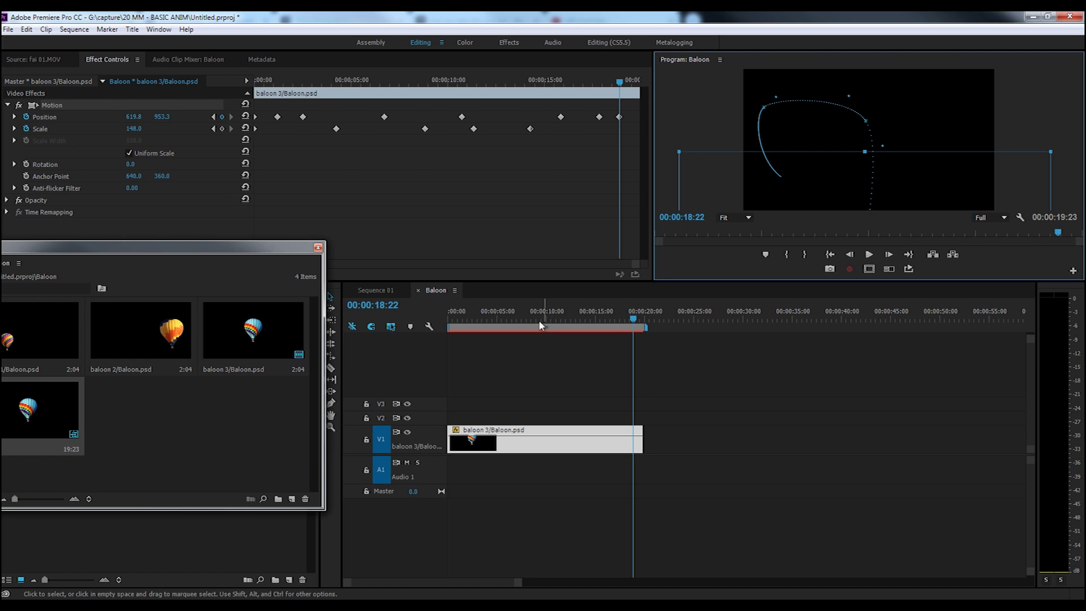
Play Sequence 01 from about 14 seconds to check the balloon's exit from the frame
{"action": "left_click", "coordinate": [371, 288]}
{"action": "left_click", "coordinate": [604, 319]}
{"action": "left_click", "coordinate": [869, 255]}
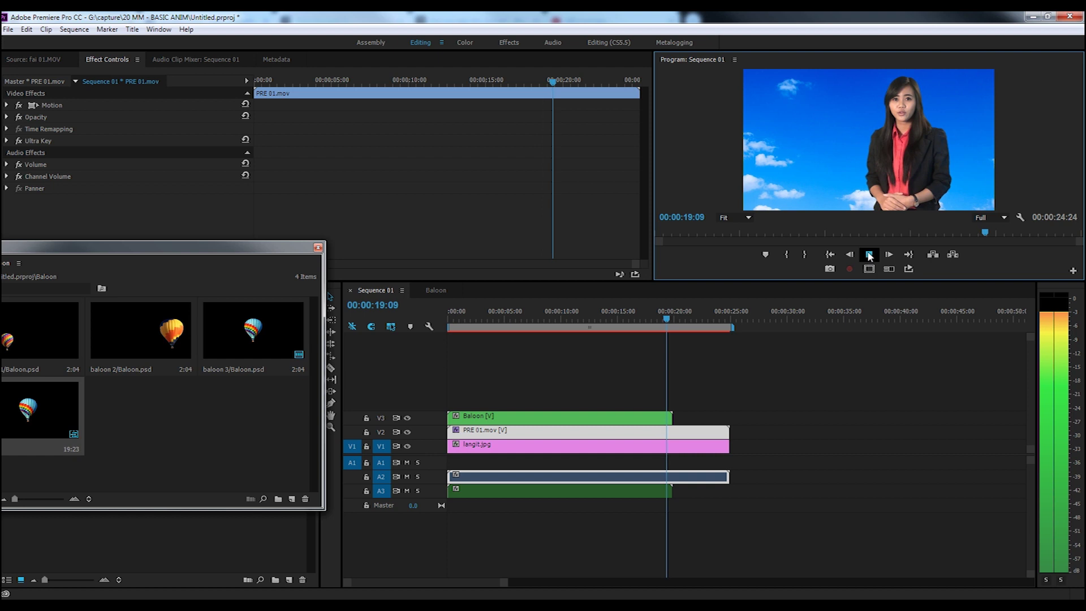
{"action": "left_click", "coordinate": [869, 255]}
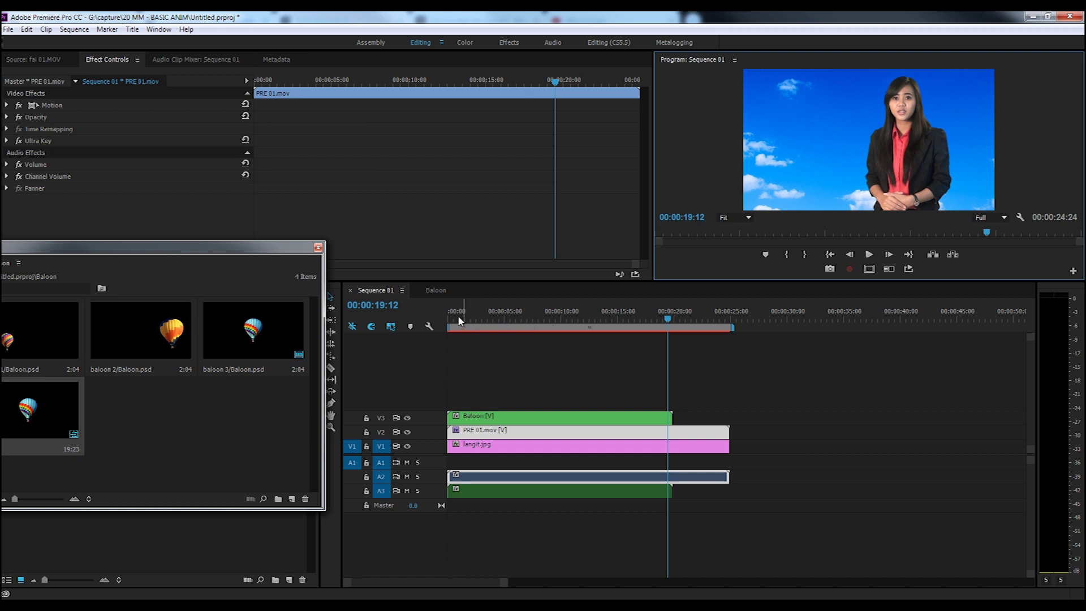
Compare the Baloon sequence with Sequence 01 and check the composite at 00:00:09:15 and 00:00:14:08
{"action": "left_click", "coordinate": [430, 290]}
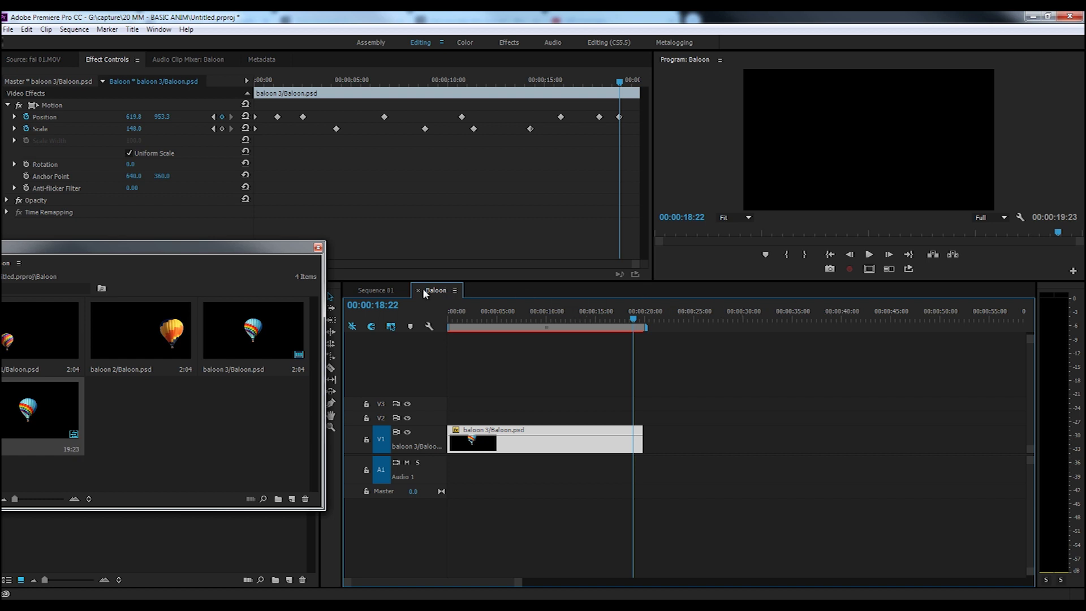
{"action": "left_click", "coordinate": [382, 289]}
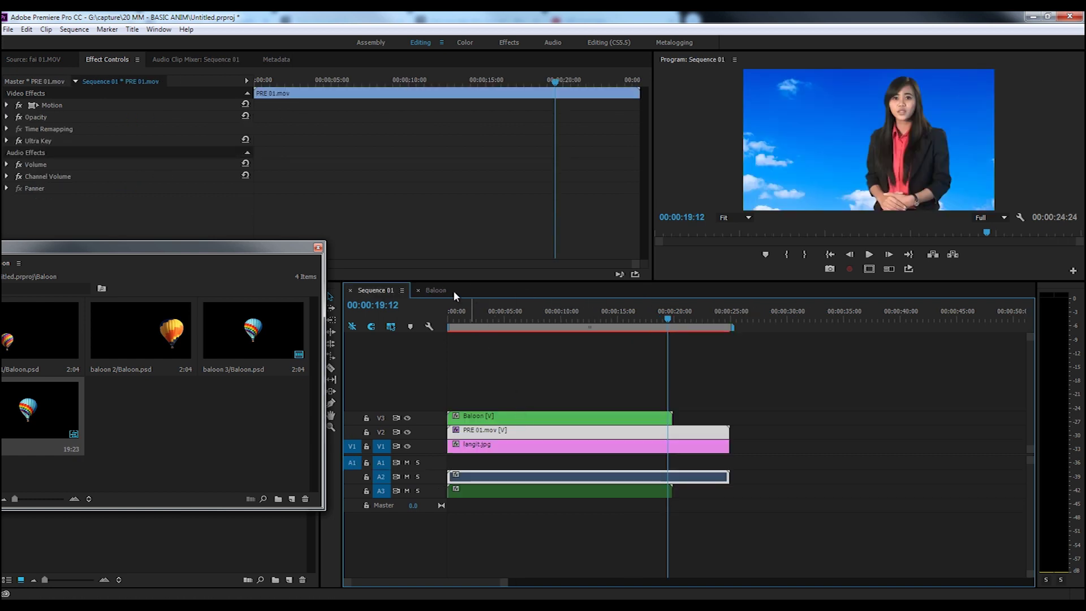
{"action": "left_click", "coordinate": [438, 291]}
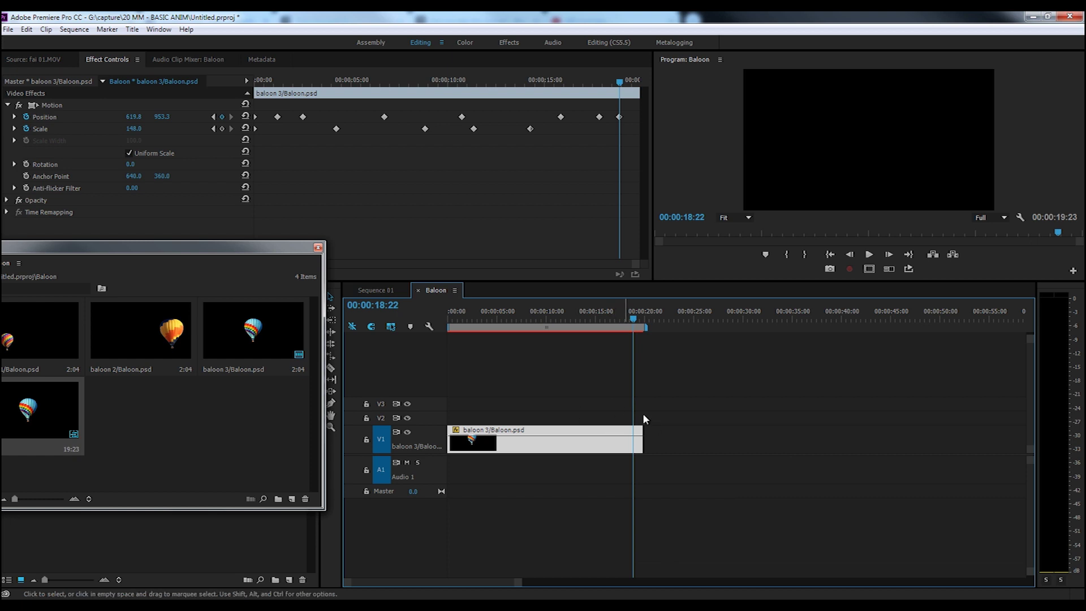
{"action": "left_click", "coordinate": [400, 296]}
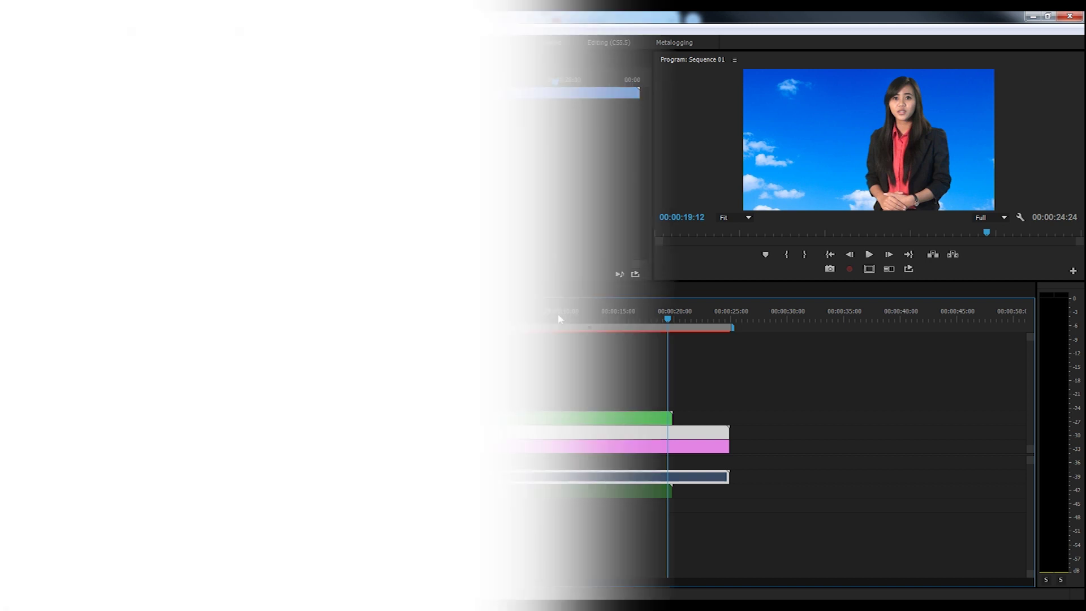
{"action": "left_click", "coordinate": [557, 317]}
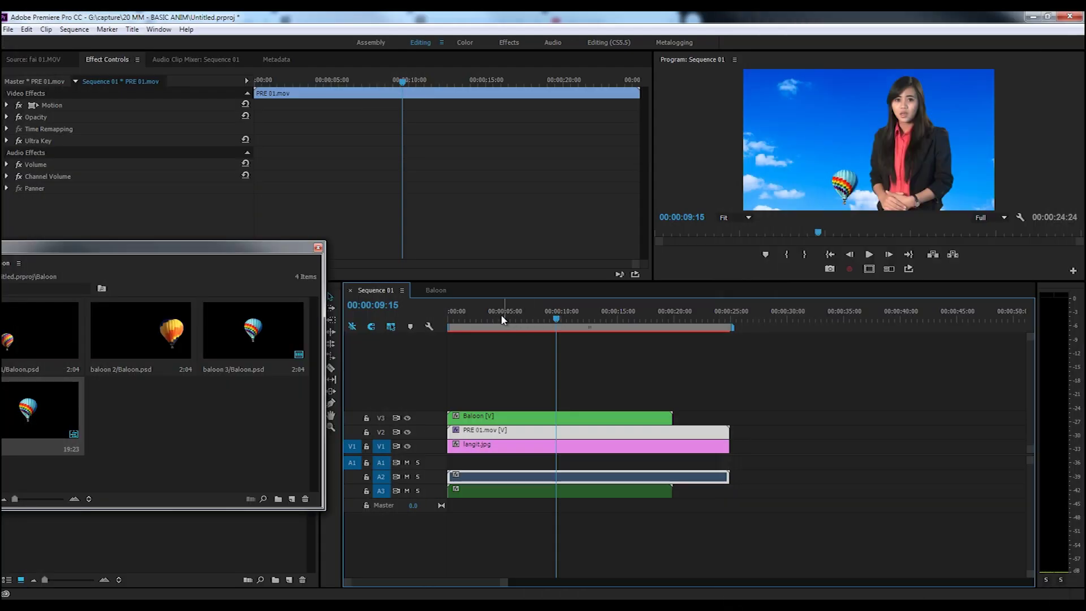
{"action": "left_click", "coordinate": [609, 316]}
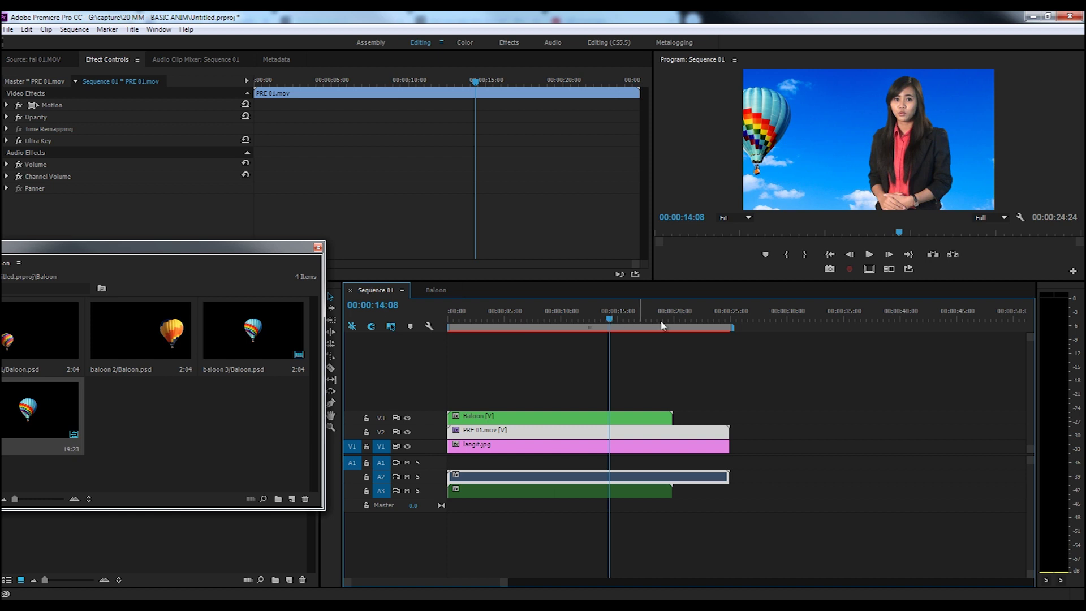